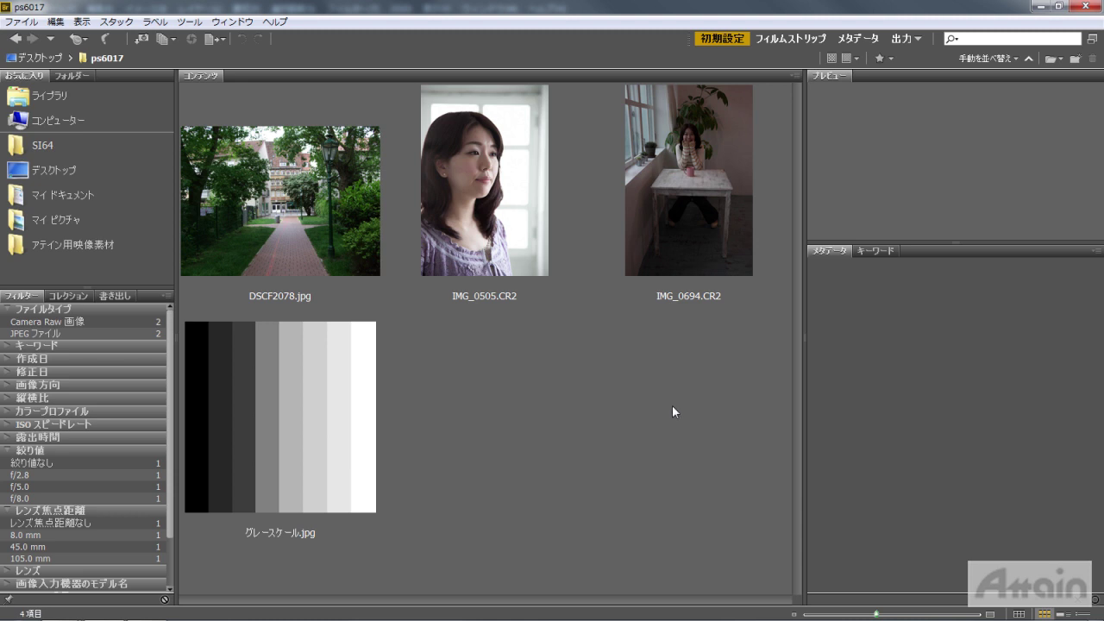
- Marquee-select the ps6017 folder's two JPEGs and two CR2 raw files in Bridge
{"action": "left_click_drag", "start_coordinate": [721, 476], "coordinate": [293, 181]}
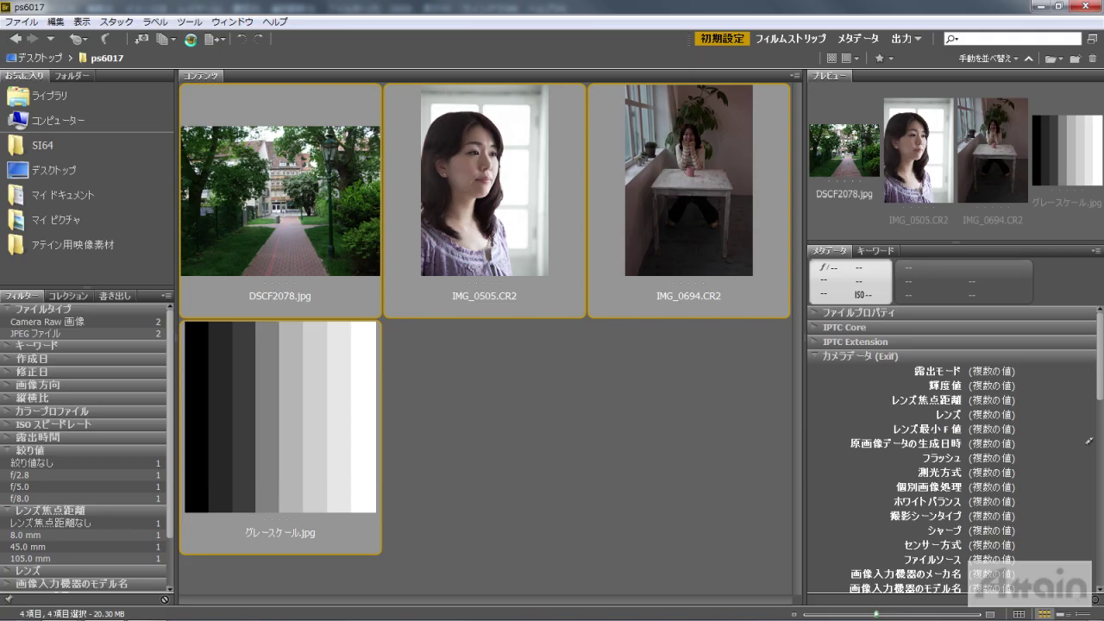
- Open the four images in full-screen Camera Raw and preview the portrait, table photo and grayscale chart
{"action": "left_click", "coordinate": [192, 39]}
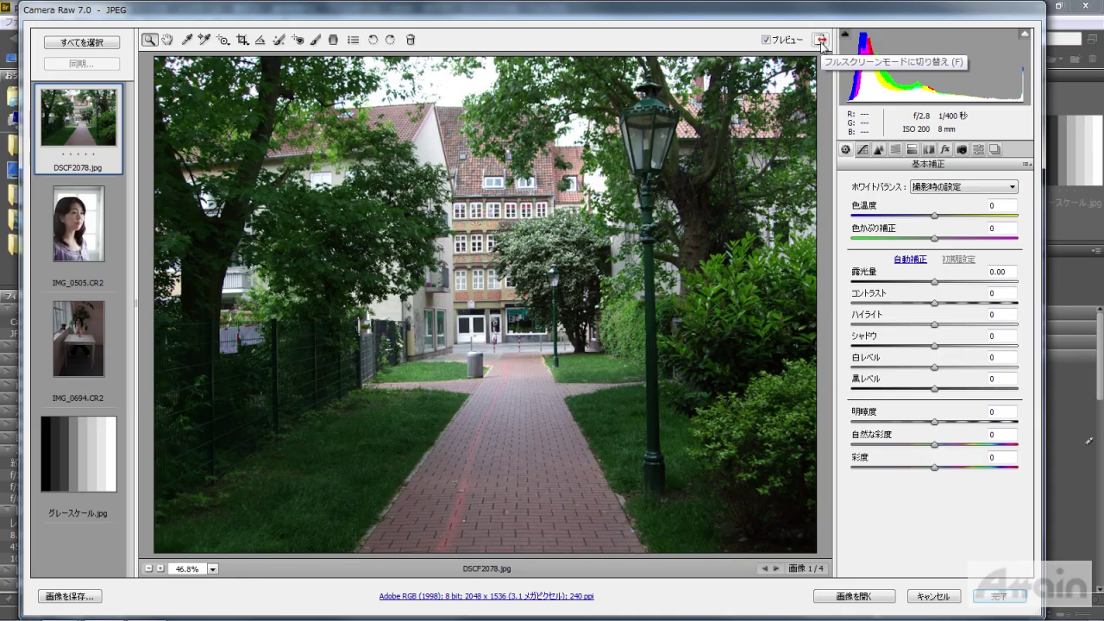
{"action": "left_click", "coordinate": [822, 42]}
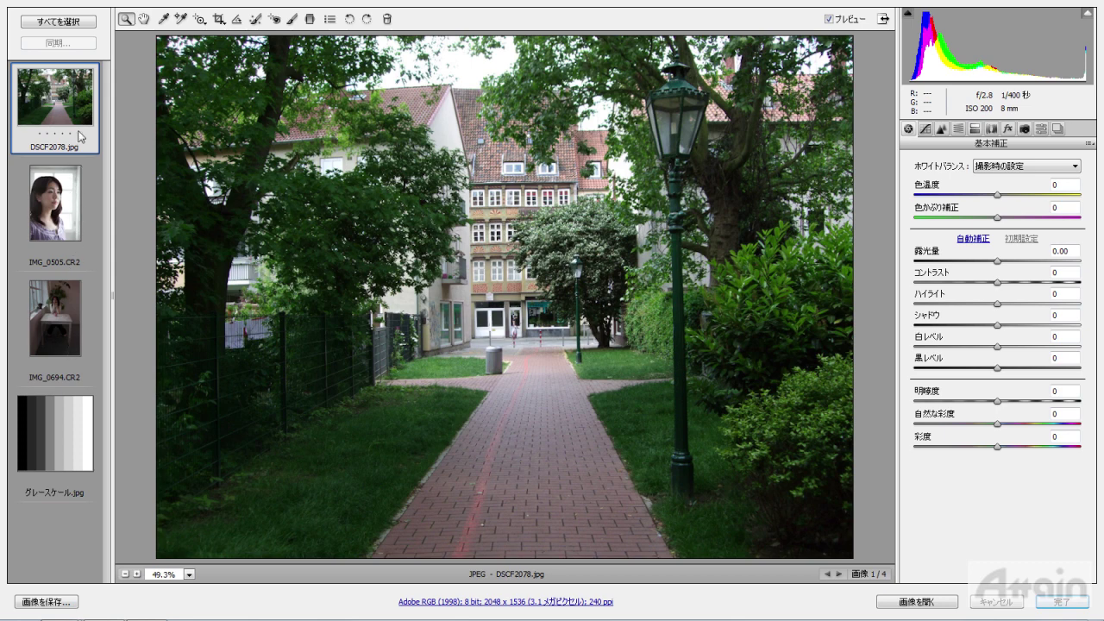
{"action": "left_click", "coordinate": [61, 216]}
{"action": "left_click", "coordinate": [62, 333]}
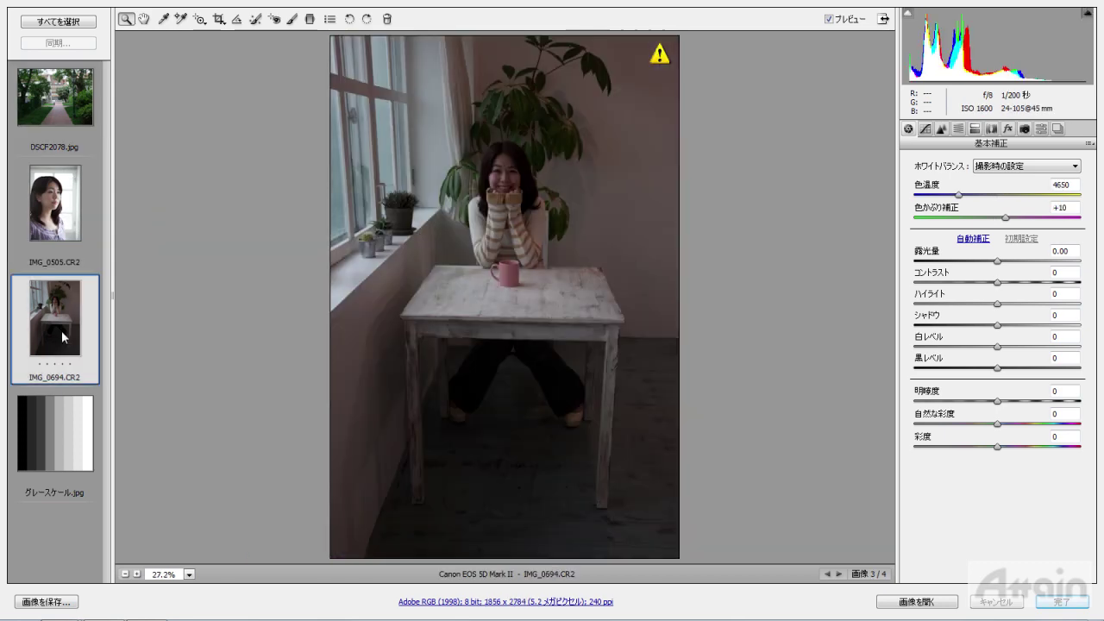
{"action": "left_click", "coordinate": [71, 457]}
- Browse the DSCF2078 street photo and IMG_0505 portrait, ending on IMG_0694
{"action": "left_click", "coordinate": [76, 362]}
{"action": "left_click", "coordinate": [73, 126]}
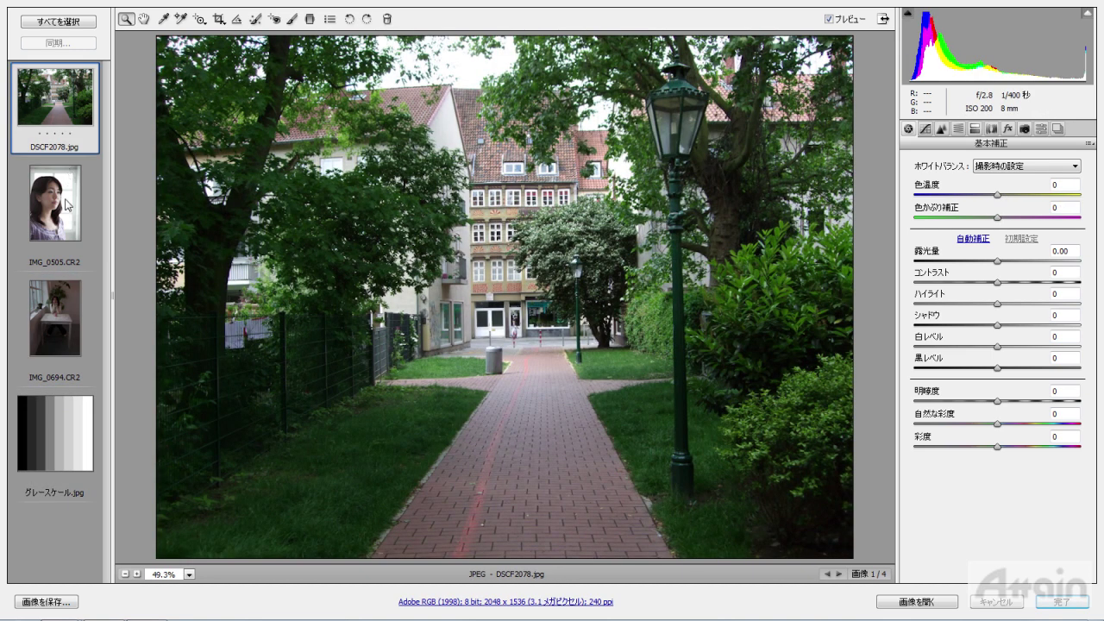
{"action": "left_click", "coordinate": [70, 209]}
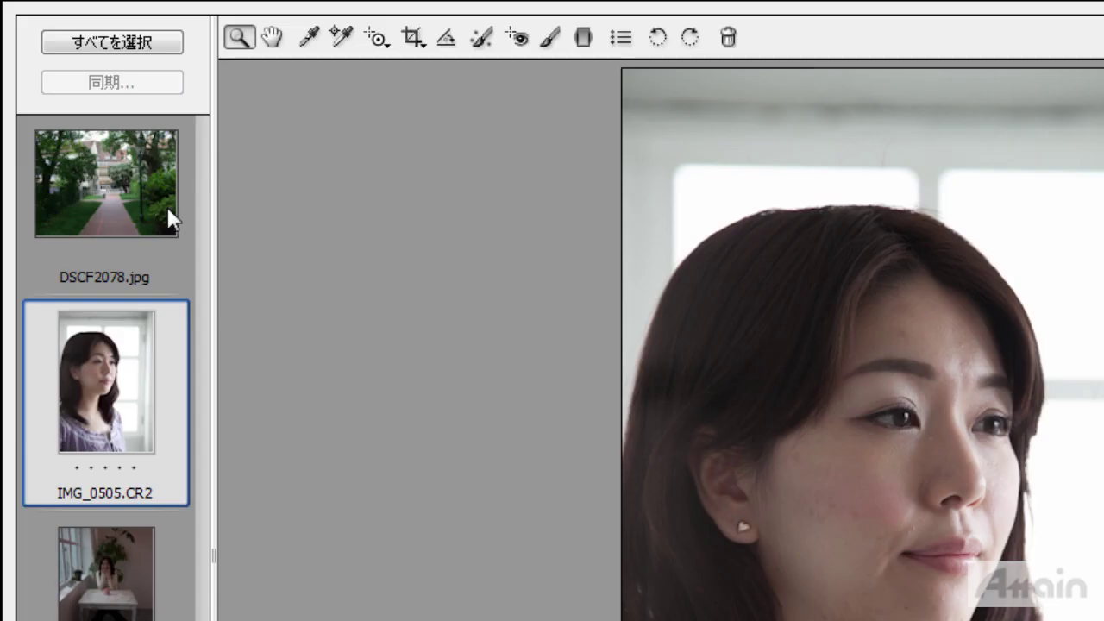
{"action": "left_click", "coordinate": [82, 107]}
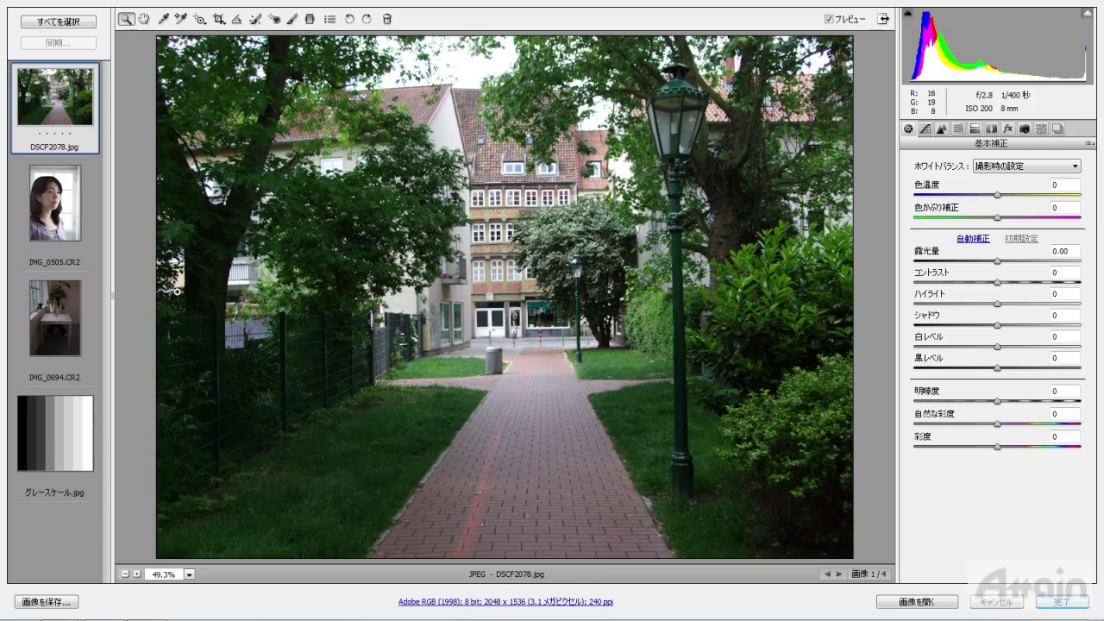
{"action": "left_click", "coordinate": [56, 335]}
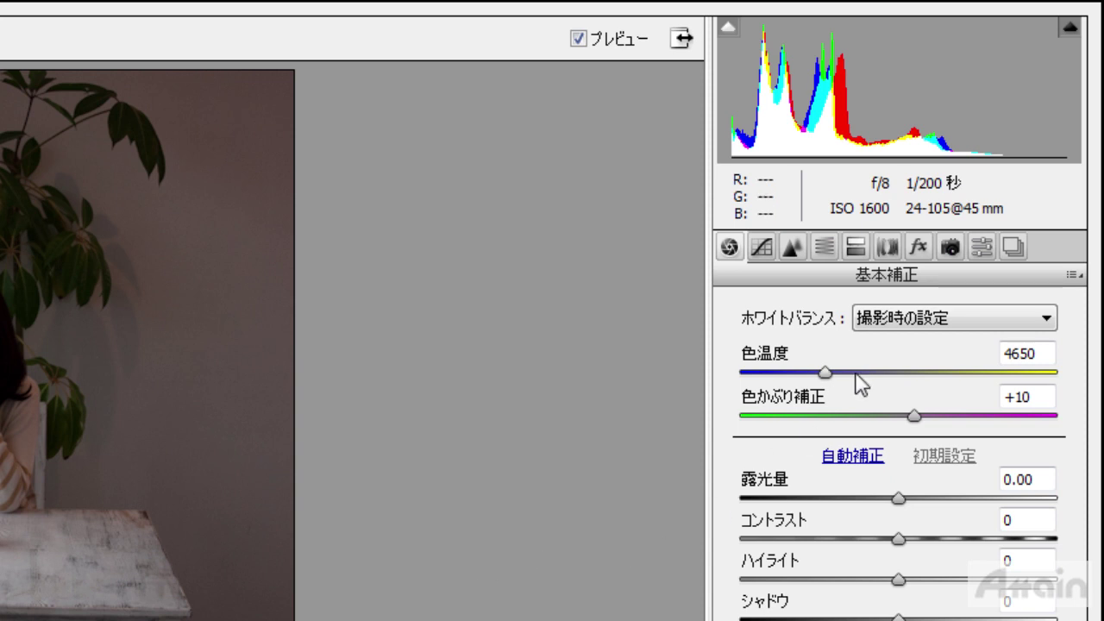
{"action": "left_click", "coordinate": [950, 248]}
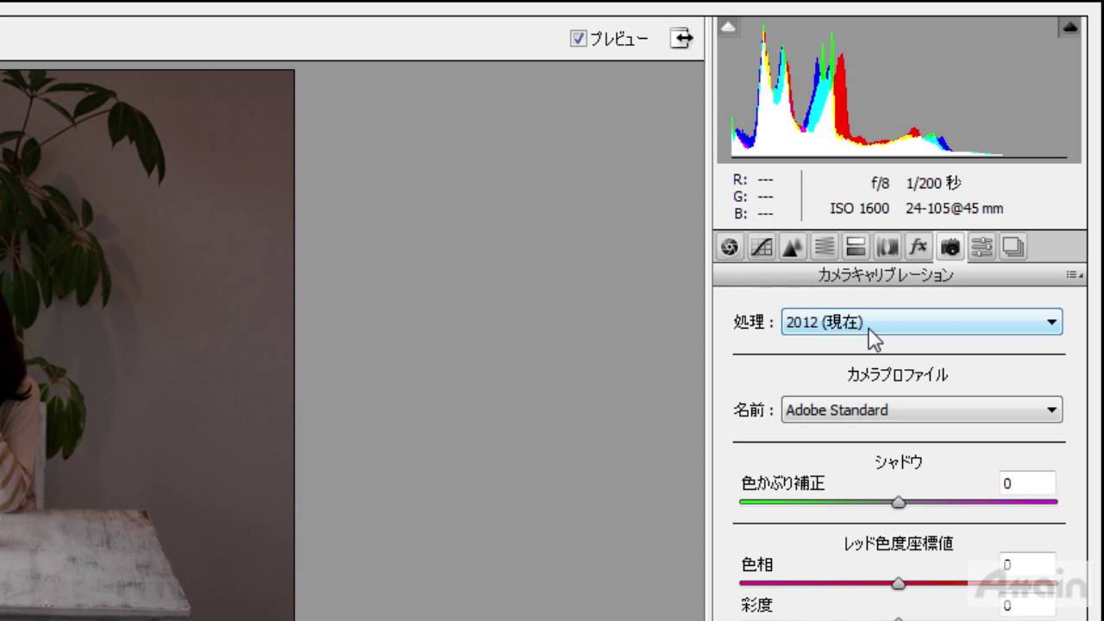
{"action": "left_click", "coordinate": [868, 329]}
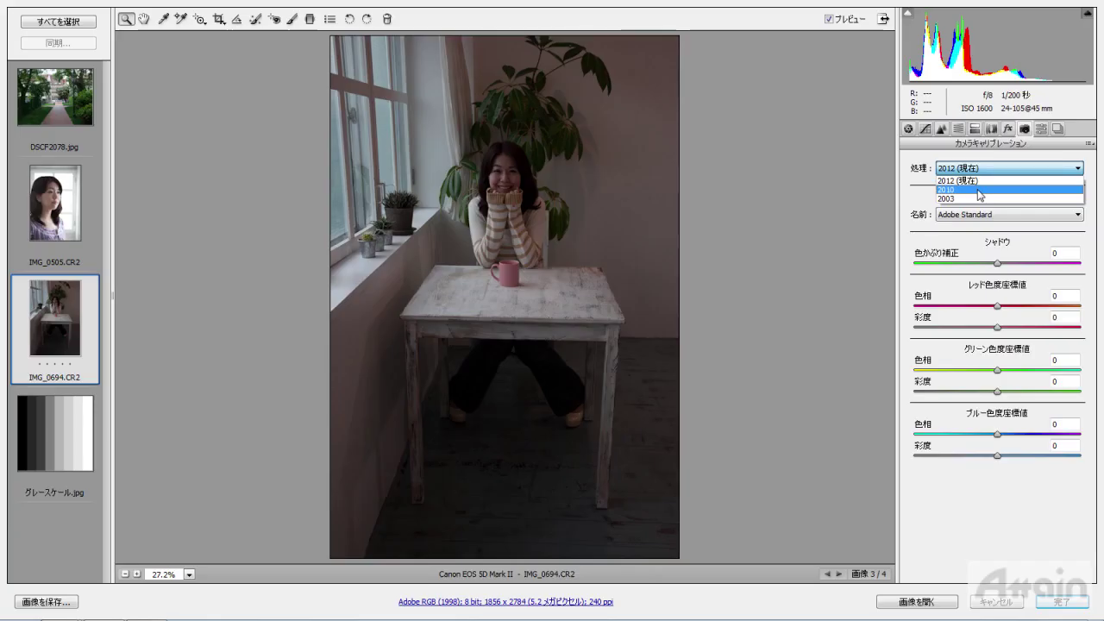
{"action": "left_click", "coordinate": [979, 189]}
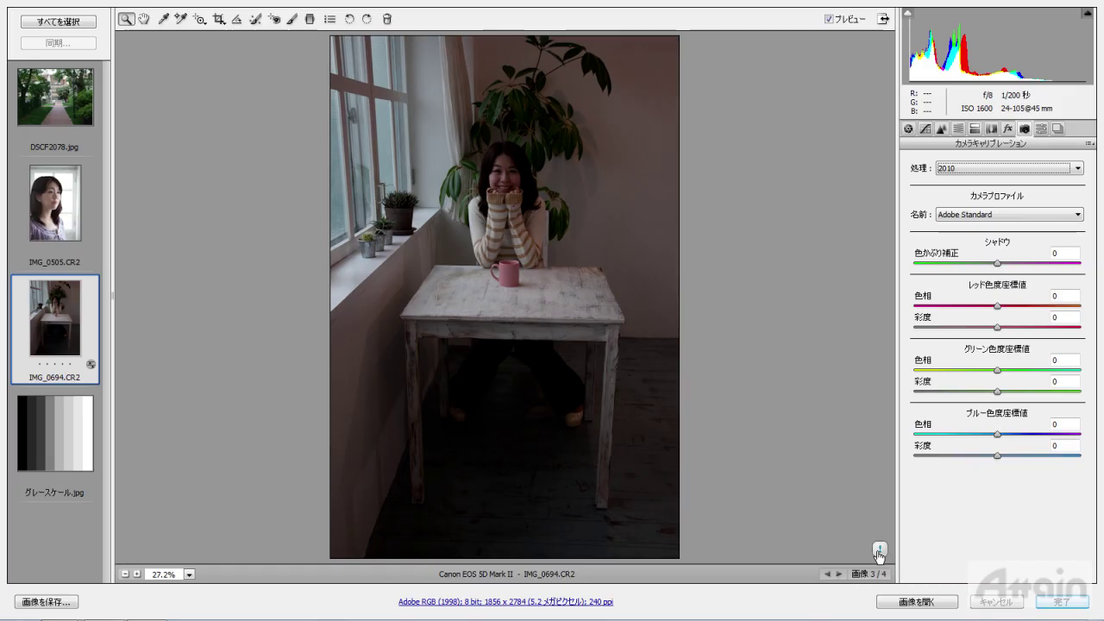
{"action": "left_click", "coordinate": [879, 552]}
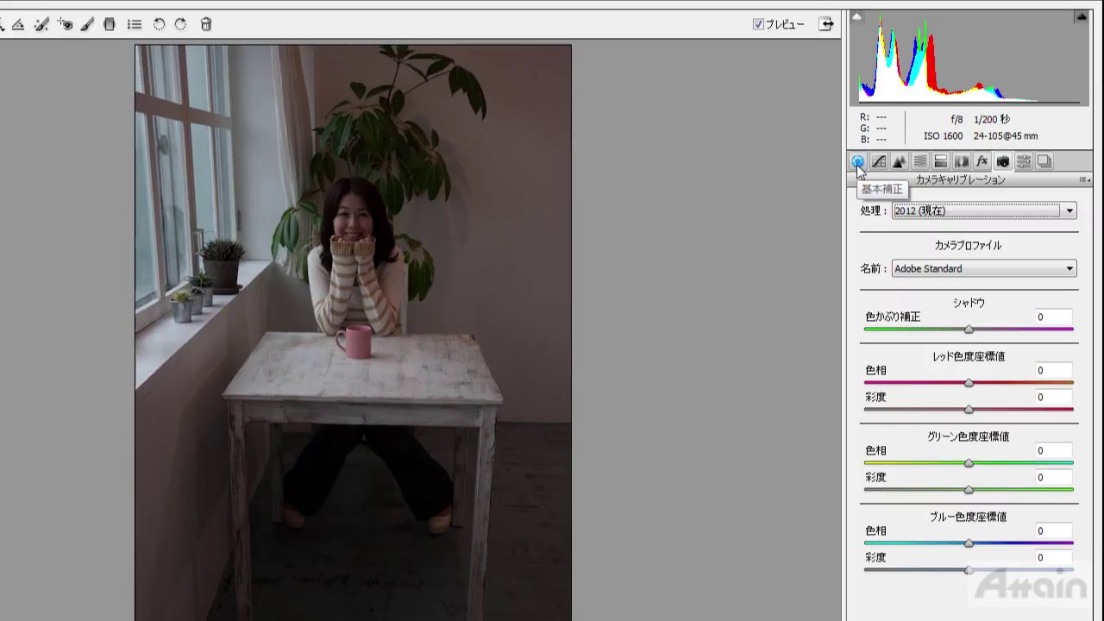
{"action": "left_click", "coordinate": [611, 166]}
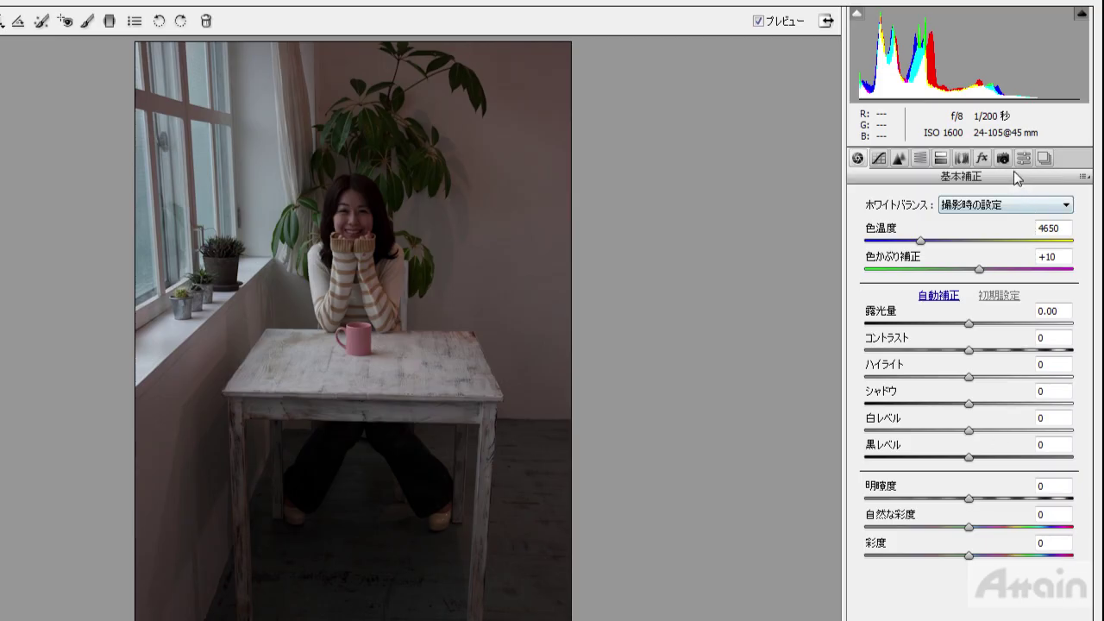
{"action": "left_click", "coordinate": [1005, 161]}
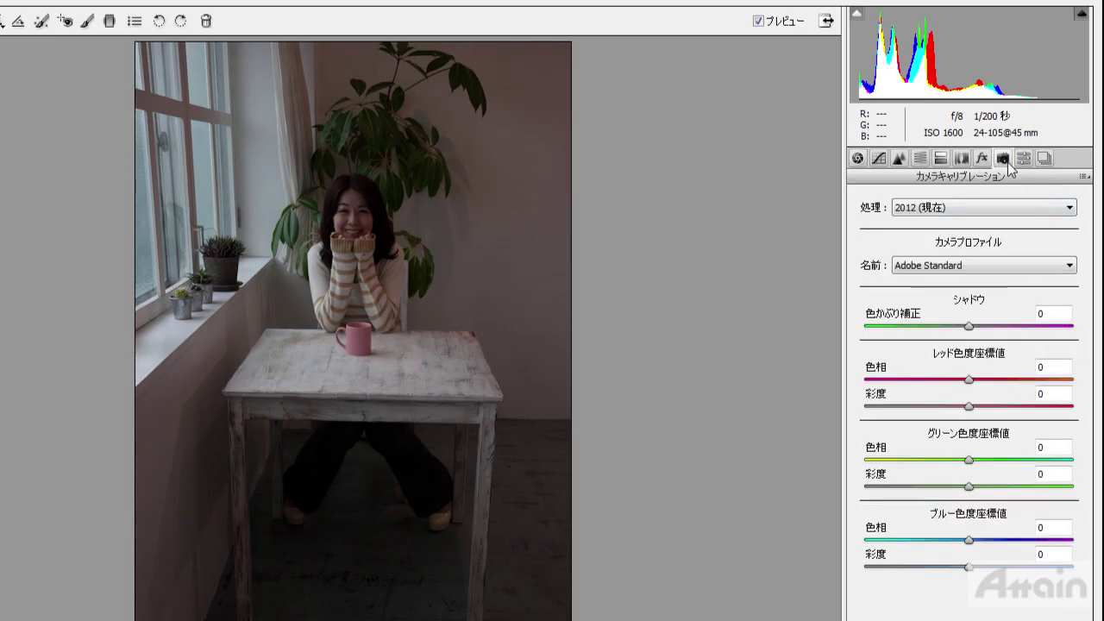
{"action": "left_click", "coordinate": [1005, 208]}
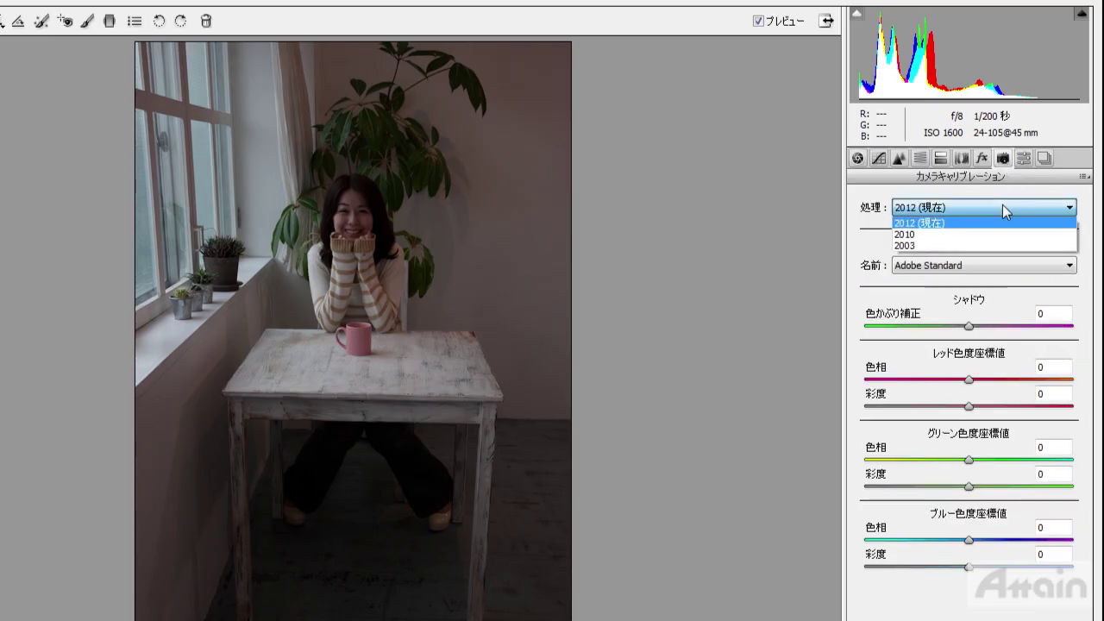
{"action": "left_click", "coordinate": [931, 234]}
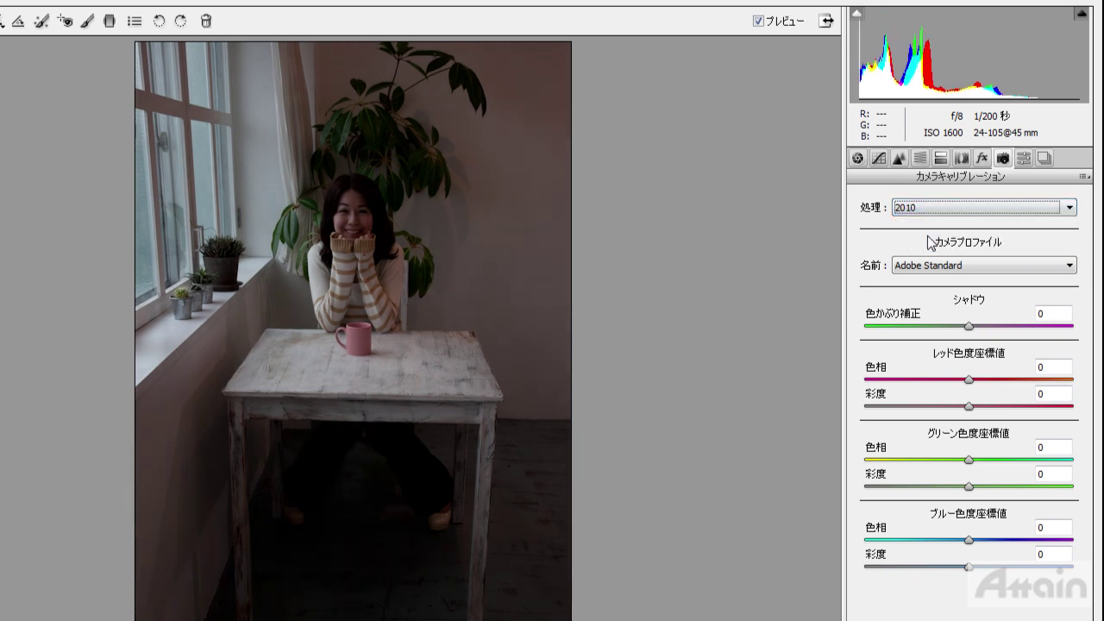
{"action": "left_click", "coordinate": [857, 159]}
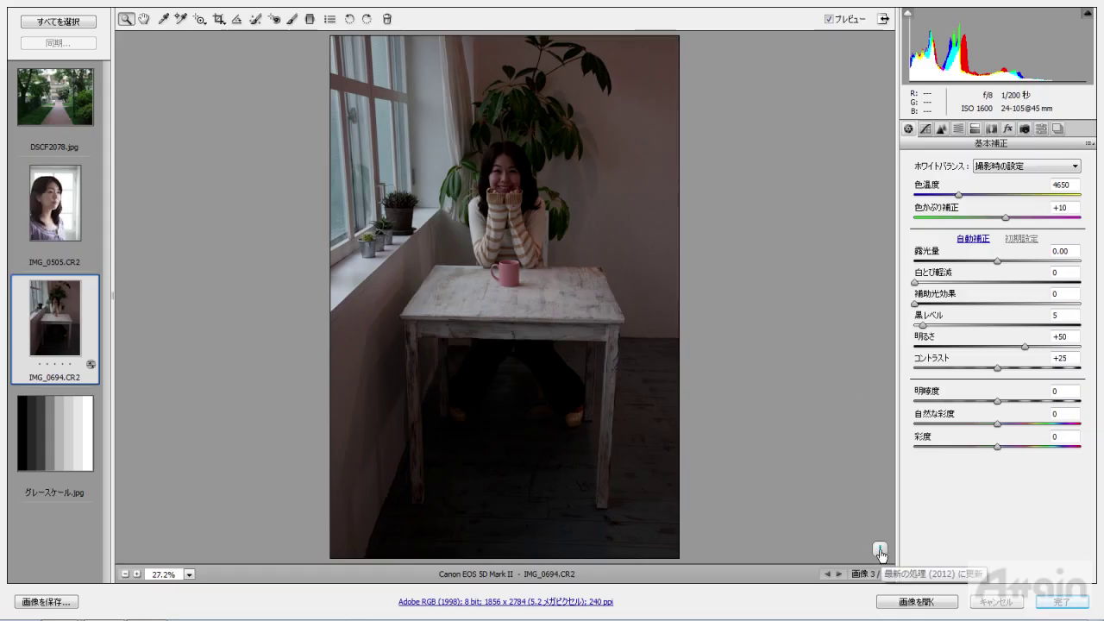
{"action": "left_click", "coordinate": [880, 551]}
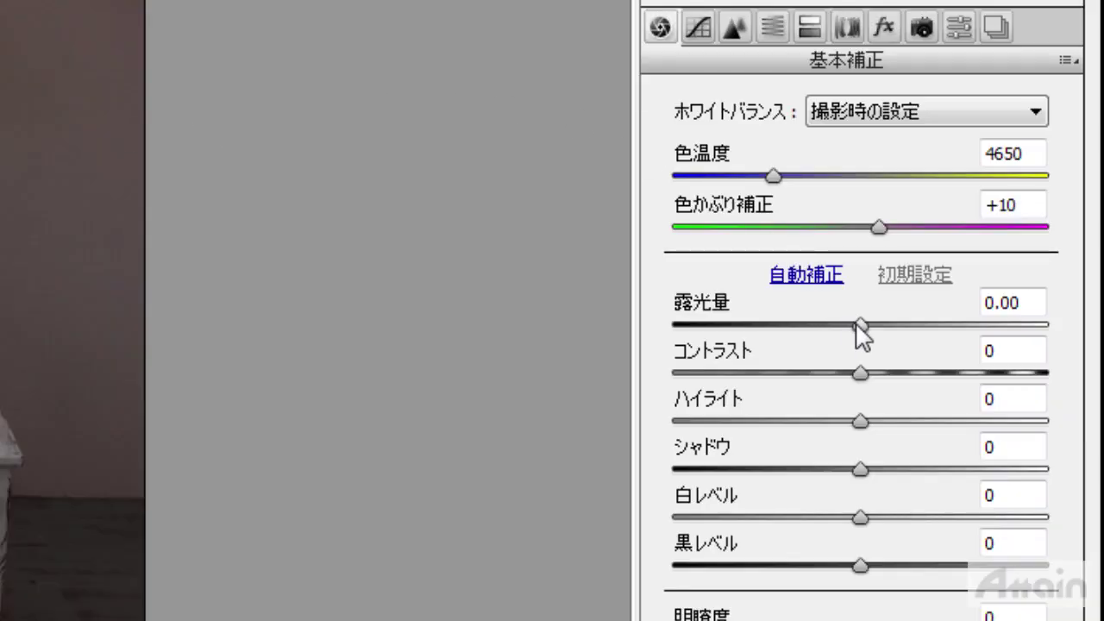
- Set IMG_0694's exposure to +1.25 and contrast to +18 in the Basic panel
{"action": "left_click", "coordinate": [860, 326]}
{"action": "left_click_drag", "start_coordinate": [969, 328], "coordinate": [995, 328]}
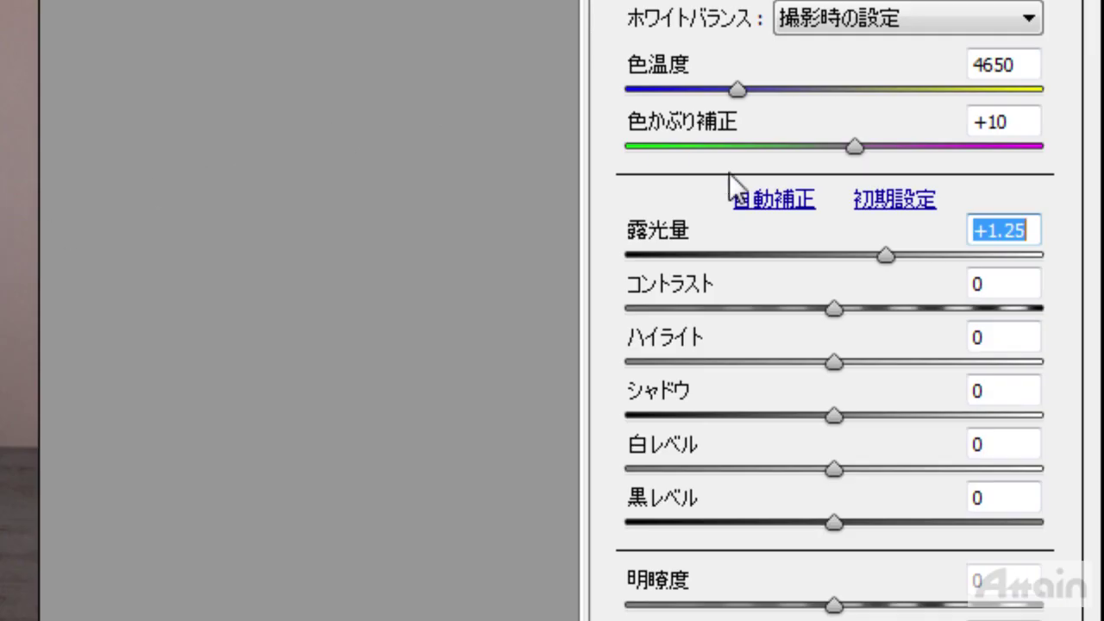
{"action": "left_click", "coordinate": [834, 307]}
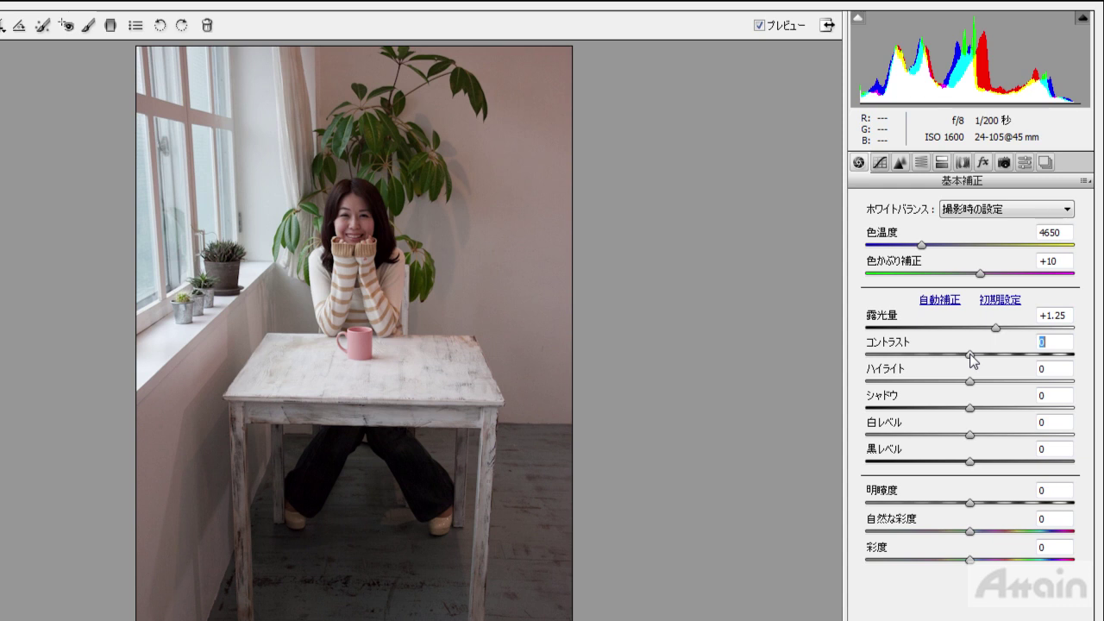
{"action": "left_click_drag", "start_coordinate": [970, 352], "coordinate": [987, 352]}
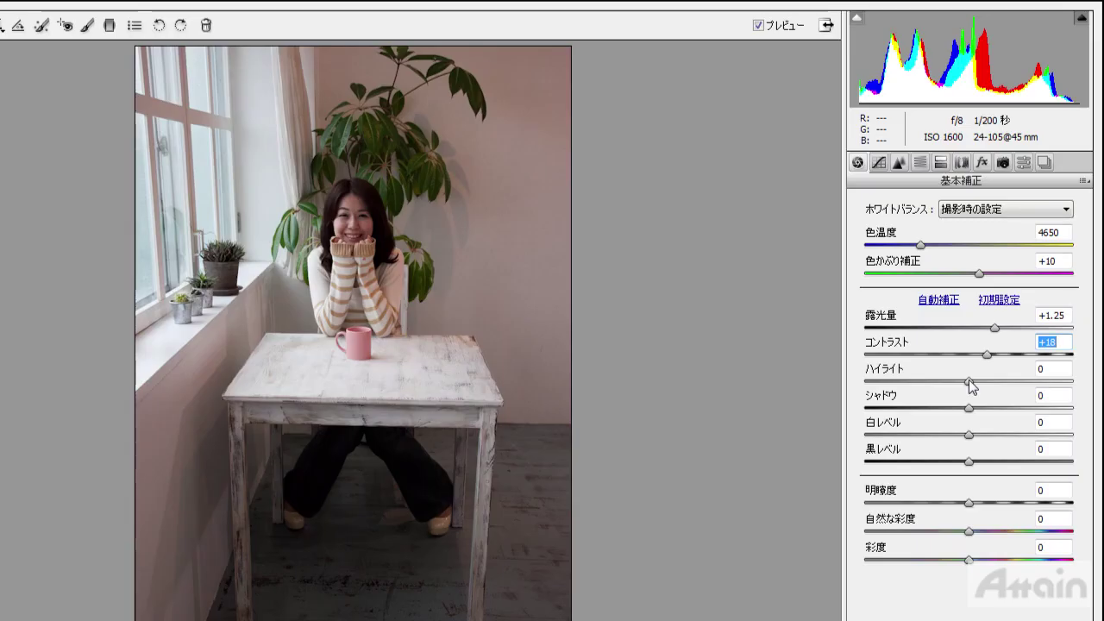
- Test Highlights at +100 with the highlight clipping warning on, then reset Highlights to 0
{"action": "left_click_drag", "start_coordinate": [969, 382], "coordinate": [1072, 381]}
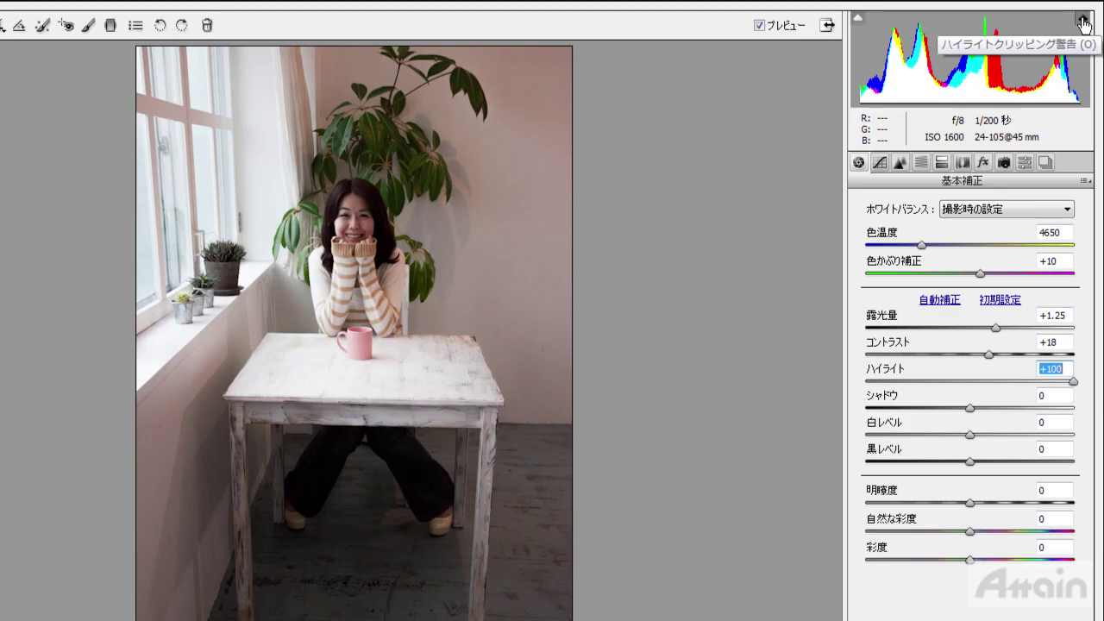
{"action": "left_click", "coordinate": [1083, 19]}
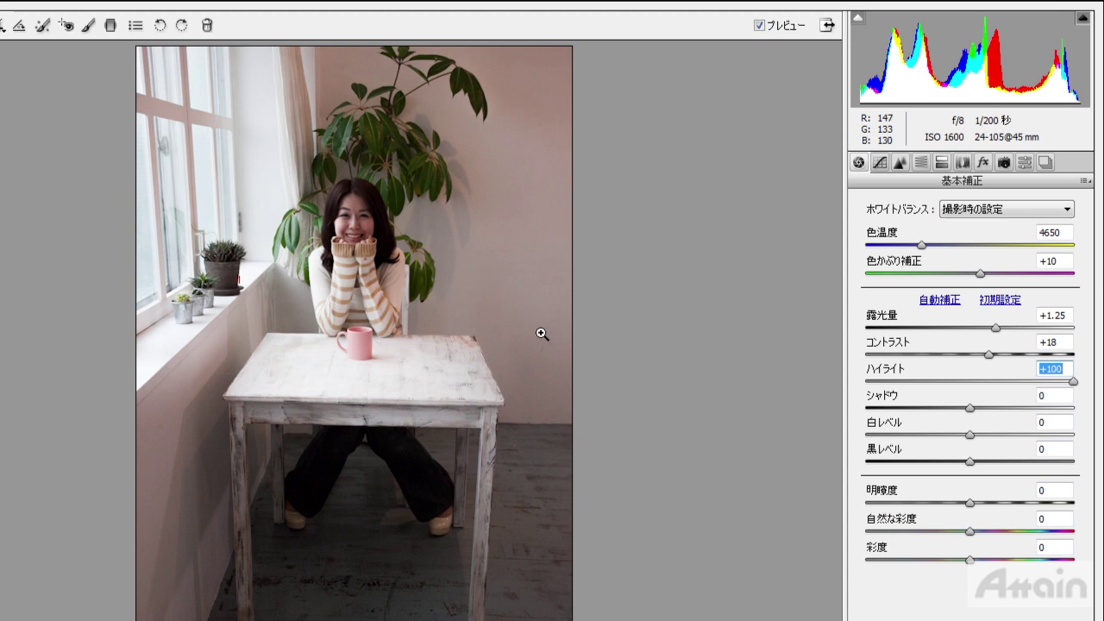
{"action": "double_click", "coordinate": [1073, 381]}
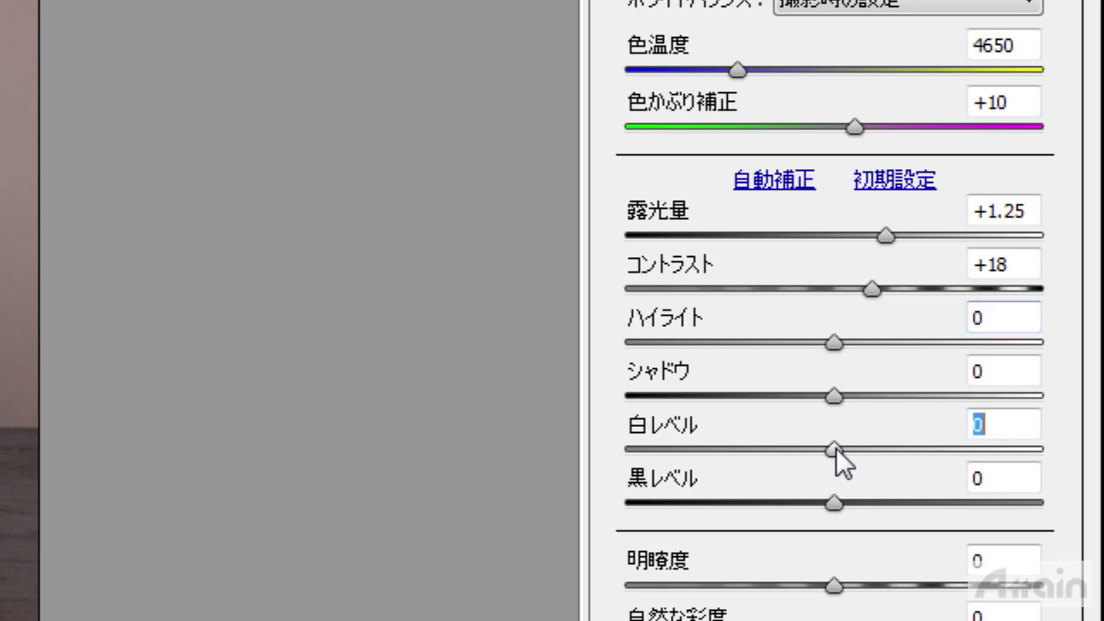
- Push Whites up until highlights clip, then reset Whites to 0
{"action": "left_click_drag", "start_coordinate": [836, 448], "coordinate": [890, 448]}
{"action": "left_click_drag", "start_coordinate": [996, 434], "coordinate": [1083, 440]}
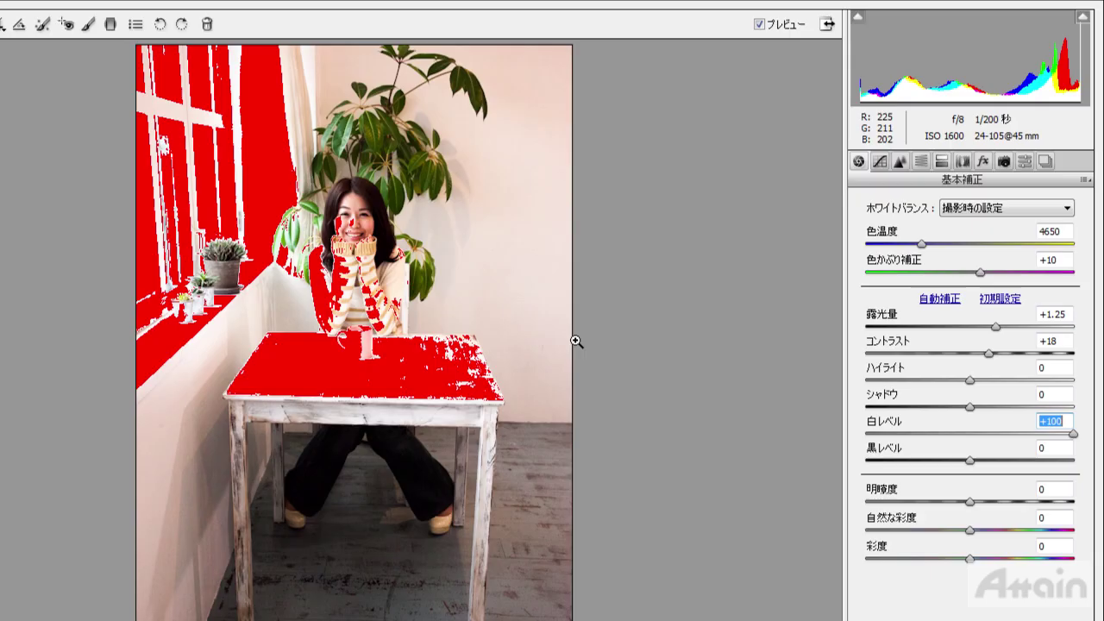
{"action": "double_click", "coordinate": [1074, 434]}
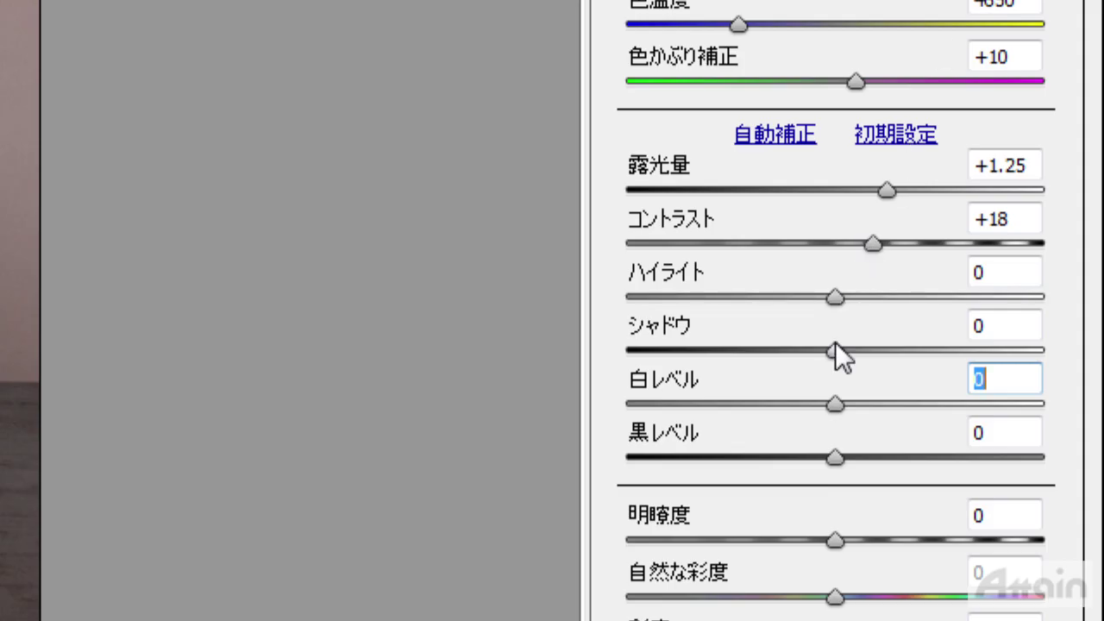
- Drop Shadows and Blacks to -100 with the shadow clipping warning on, then reset both to 0
{"action": "left_click", "coordinate": [970, 405]}
{"action": "left_click_drag", "start_coordinate": [969, 407], "coordinate": [839, 399]}
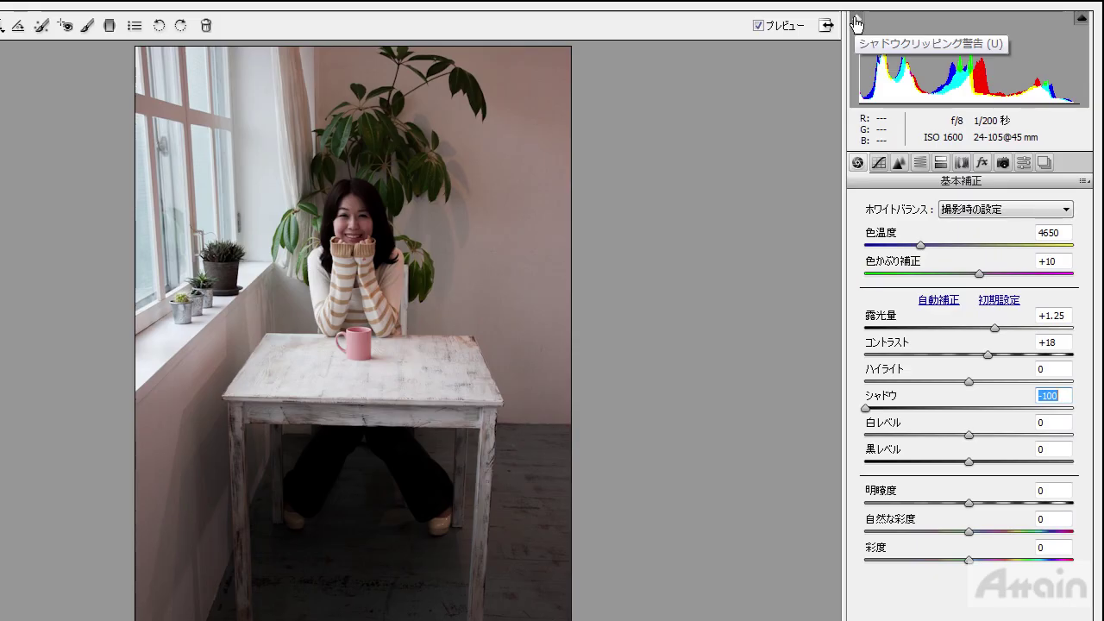
{"action": "left_click", "coordinate": [611, 41]}
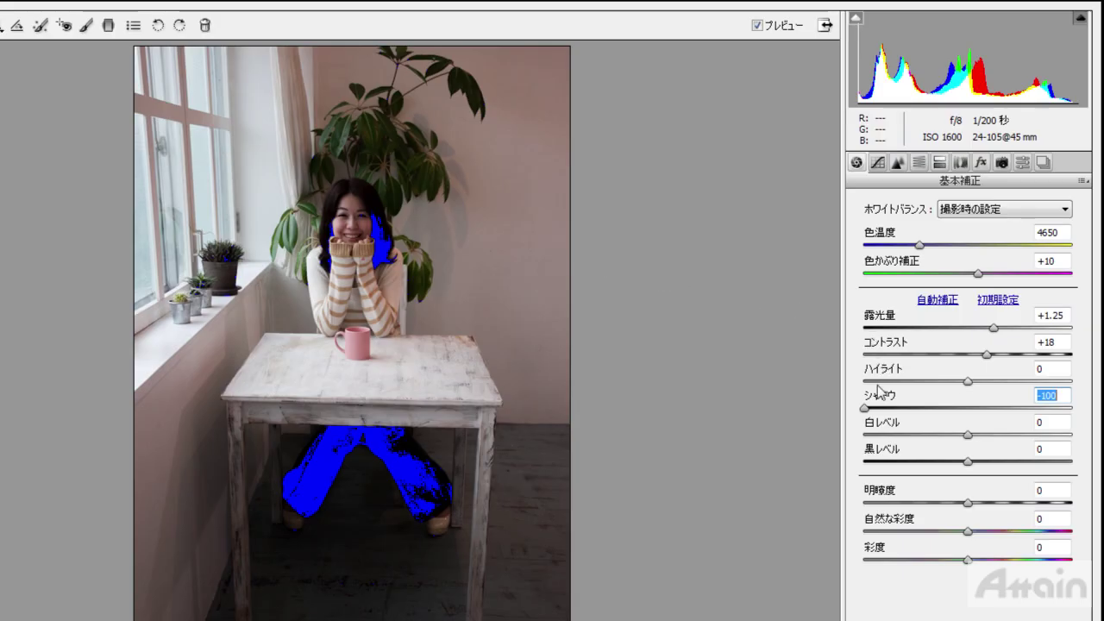
{"action": "double_click", "coordinate": [865, 407]}
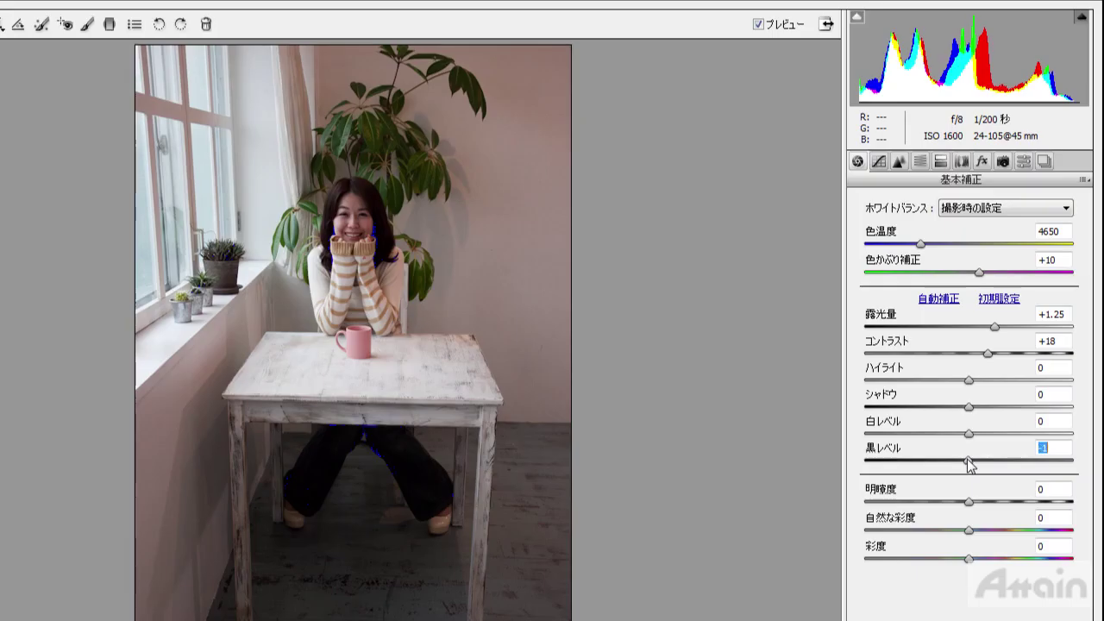
{"action": "left_click_drag", "start_coordinate": [966, 460], "coordinate": [864, 463]}
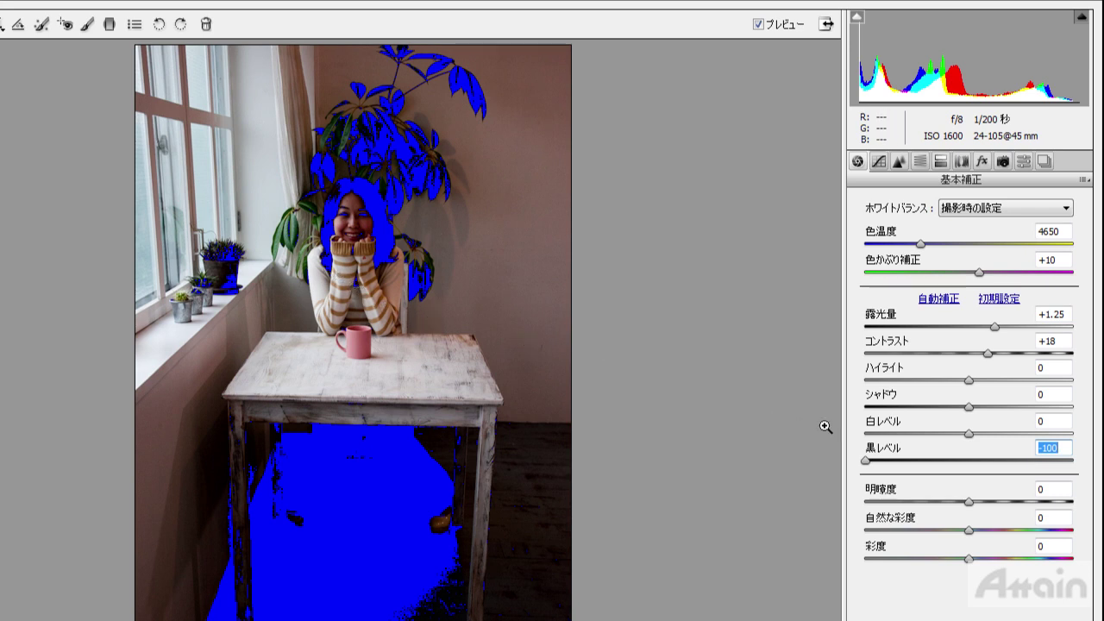
{"action": "double_click", "coordinate": [865, 462]}
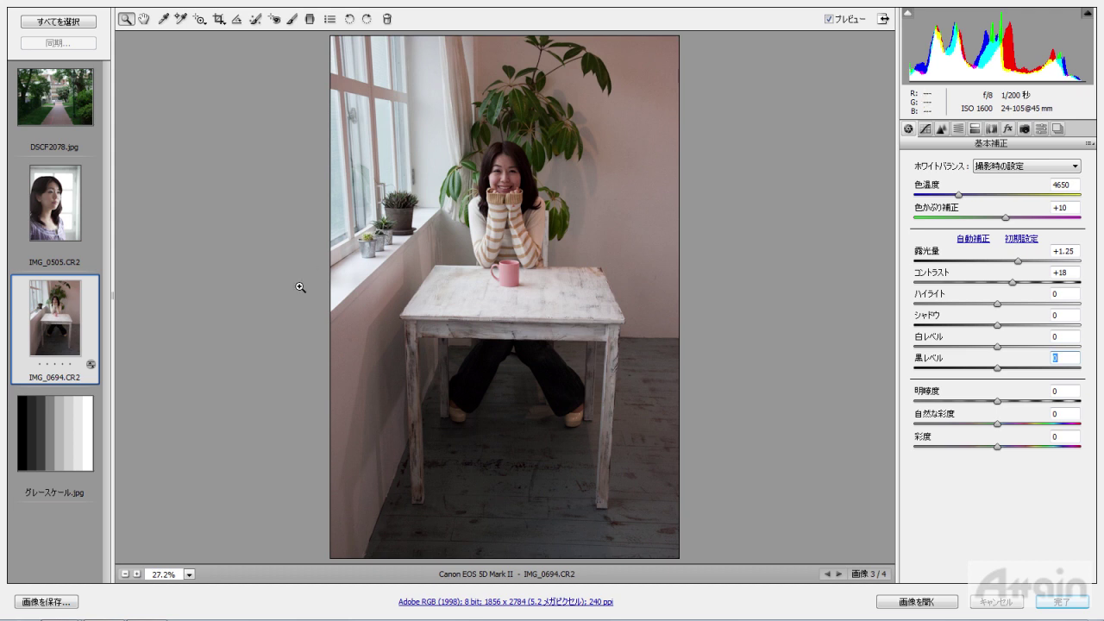
- On the grayscale chart, move Highlights up and down, then reset it to 0
{"action": "left_click", "coordinate": [60, 444]}
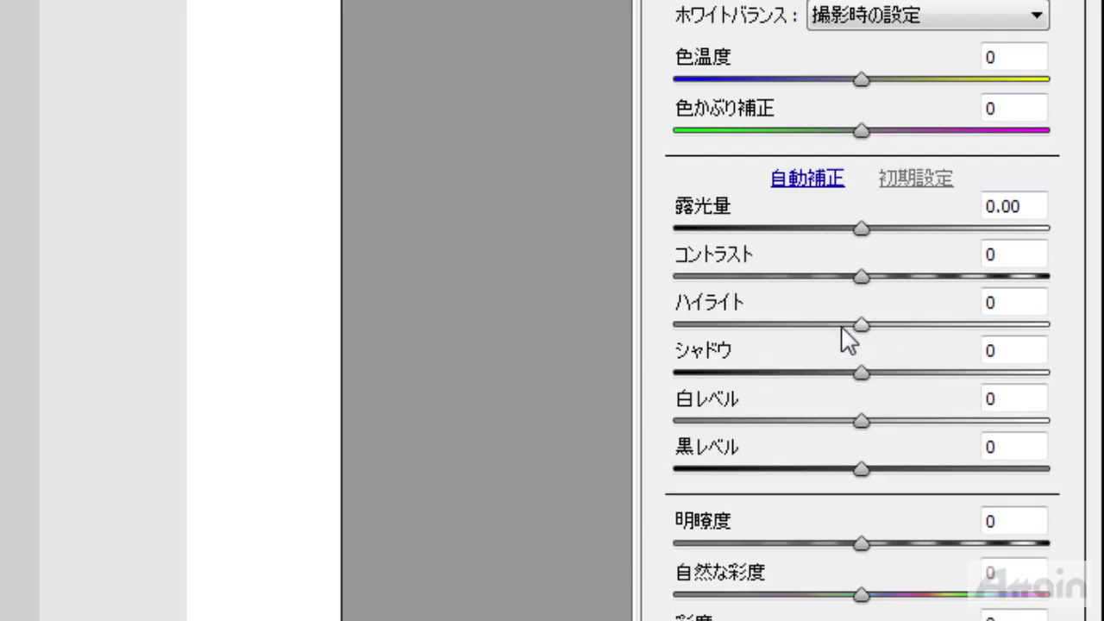
{"action": "left_click_drag", "start_coordinate": [998, 304], "coordinate": [1022, 307]}
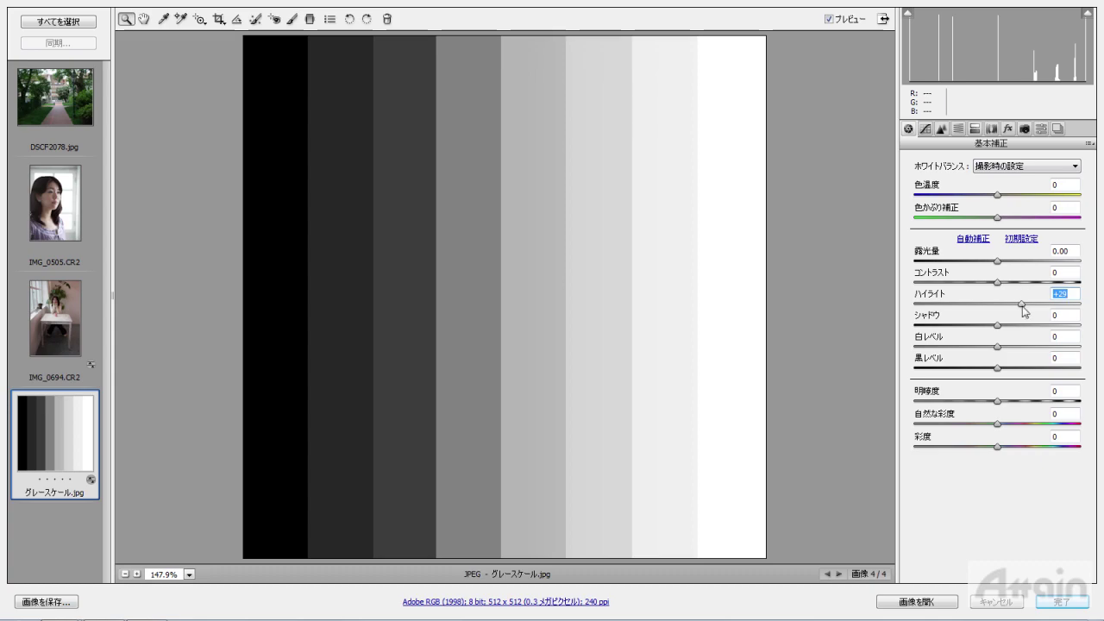
{"action": "left_click_drag", "start_coordinate": [1023, 307], "coordinate": [1049, 307]}
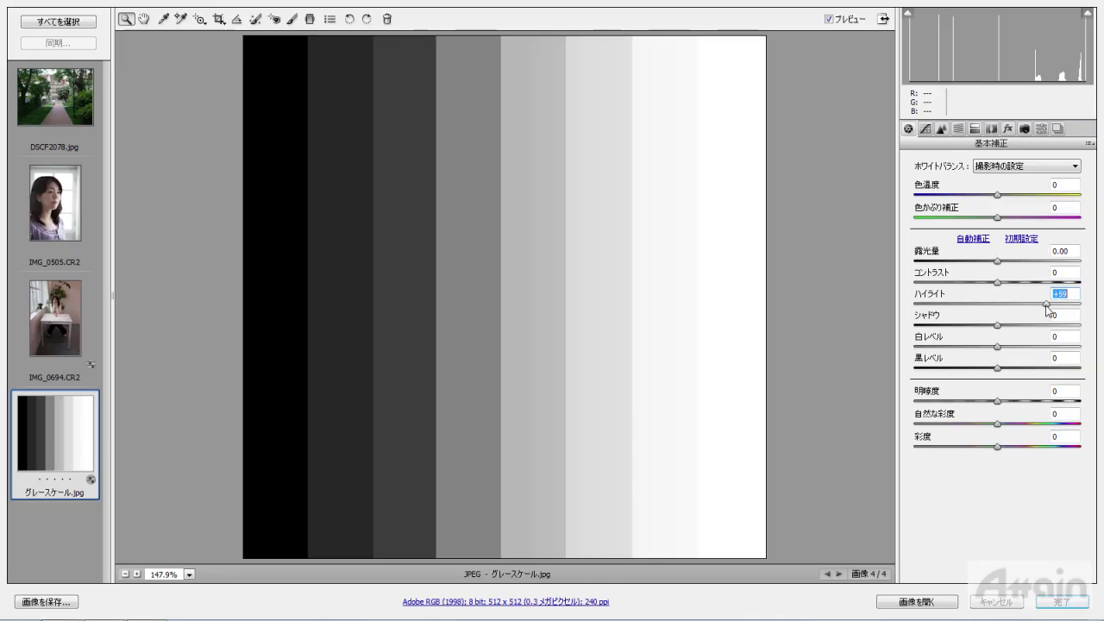
{"action": "mouse_move", "coordinate": [1047, 305]}
{"action": "left_mouse_down"}
{"action": "mouse_move", "coordinate": [942, 304]}
{"action": "mouse_move", "coordinate": [1048, 303]}
{"action": "left_mouse_up"}
{"action": "double_click", "coordinate": [1048, 304]}
- Move Whites down and up to about +61 on the chart, then reset it to 0
{"action": "left_click_drag", "start_coordinate": [999, 347], "coordinate": [1035, 348]}
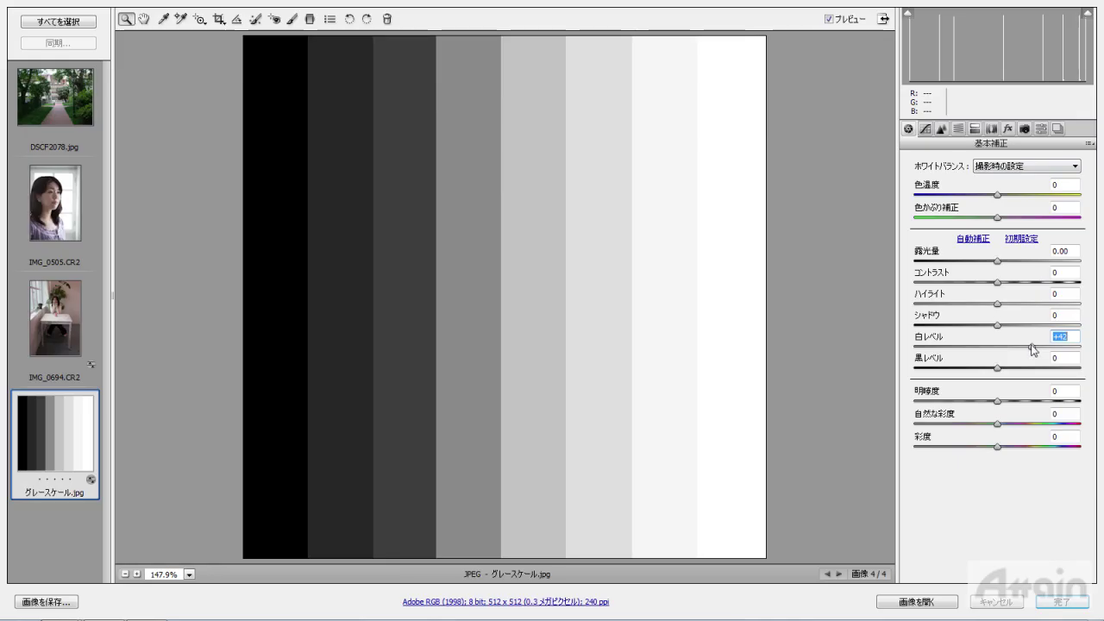
{"action": "left_click_drag", "start_coordinate": [1034, 350], "coordinate": [961, 346]}
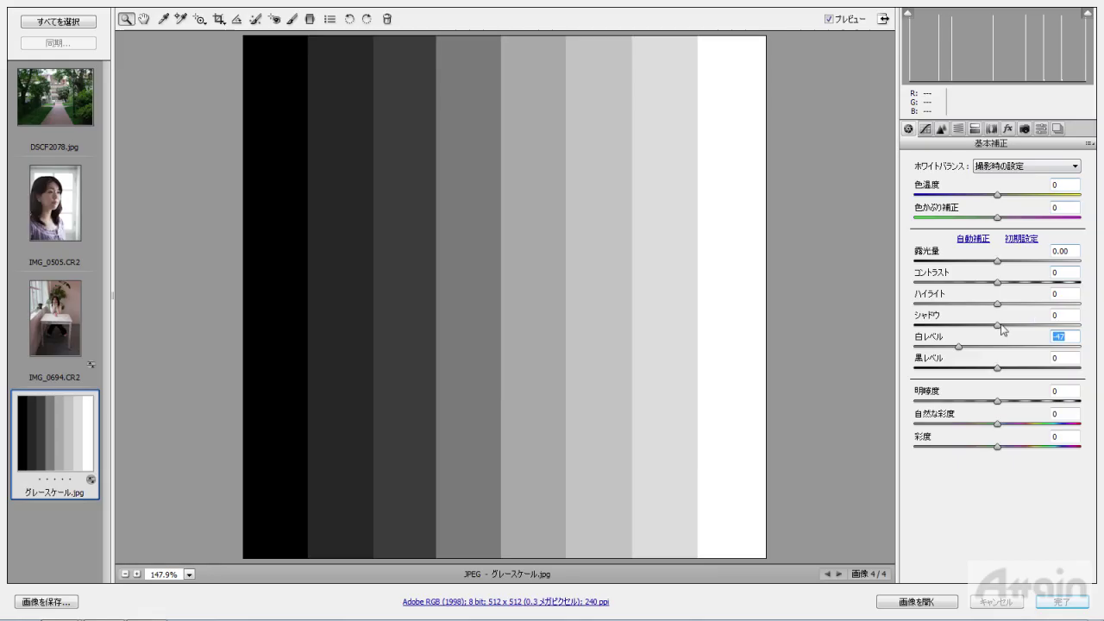
{"action": "left_click_drag", "start_coordinate": [961, 347], "coordinate": [1046, 347]}
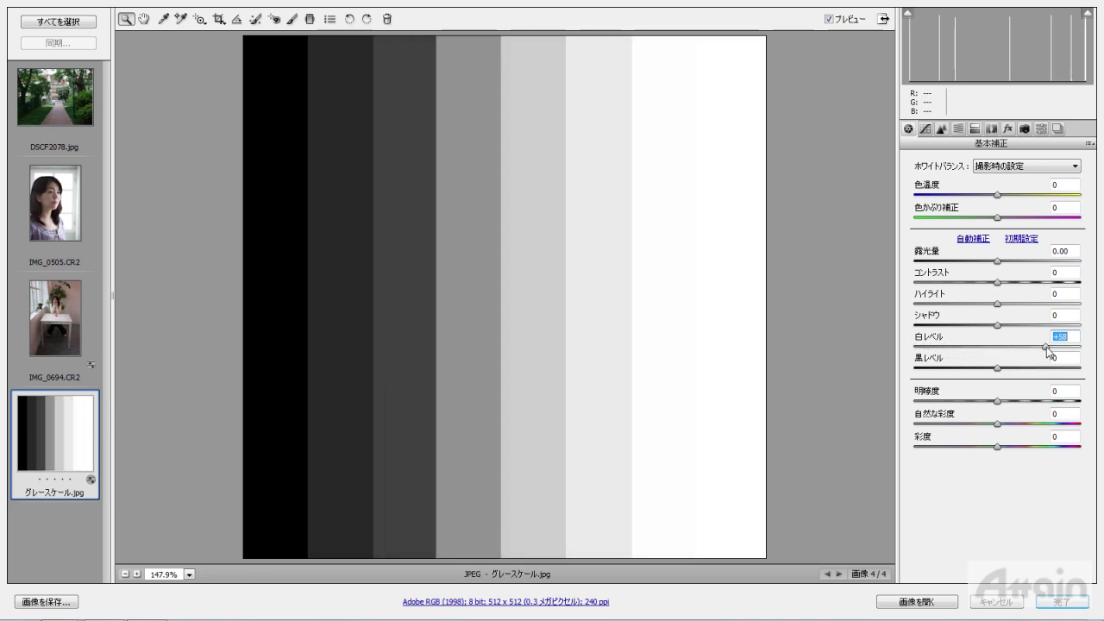
{"action": "double_click", "coordinate": [1047, 347]}
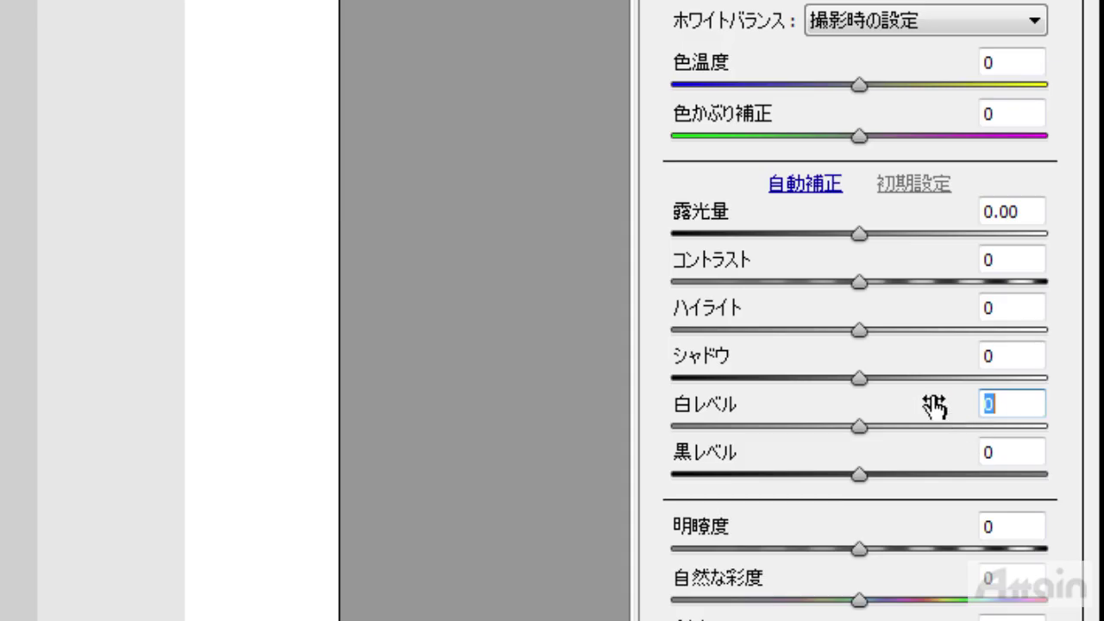
- Move Shadows down and up on the chart, then reset it to 0
{"action": "left_click", "coordinate": [997, 324]}
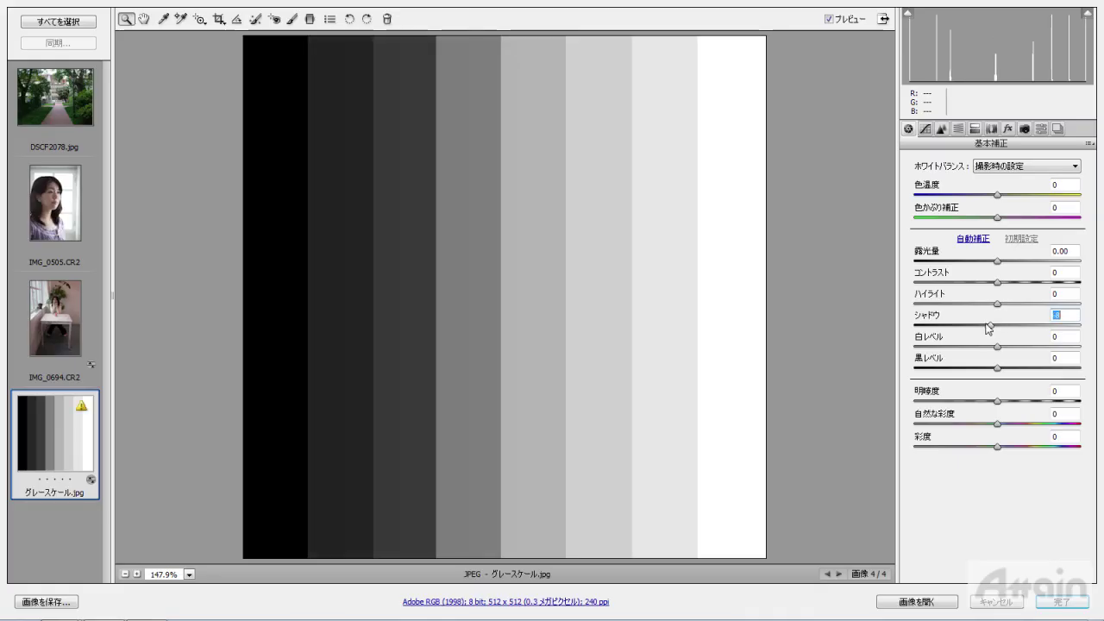
{"action": "left_click_drag", "start_coordinate": [860, 377], "coordinate": [819, 378]}
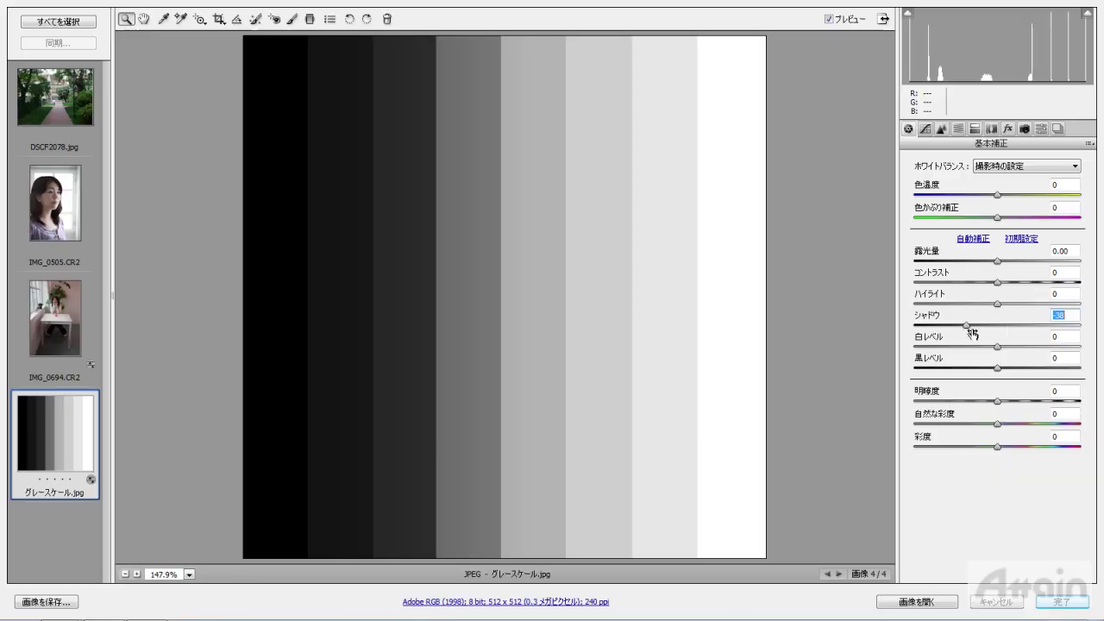
{"action": "left_click_drag", "start_coordinate": [998, 326], "coordinate": [1033, 325]}
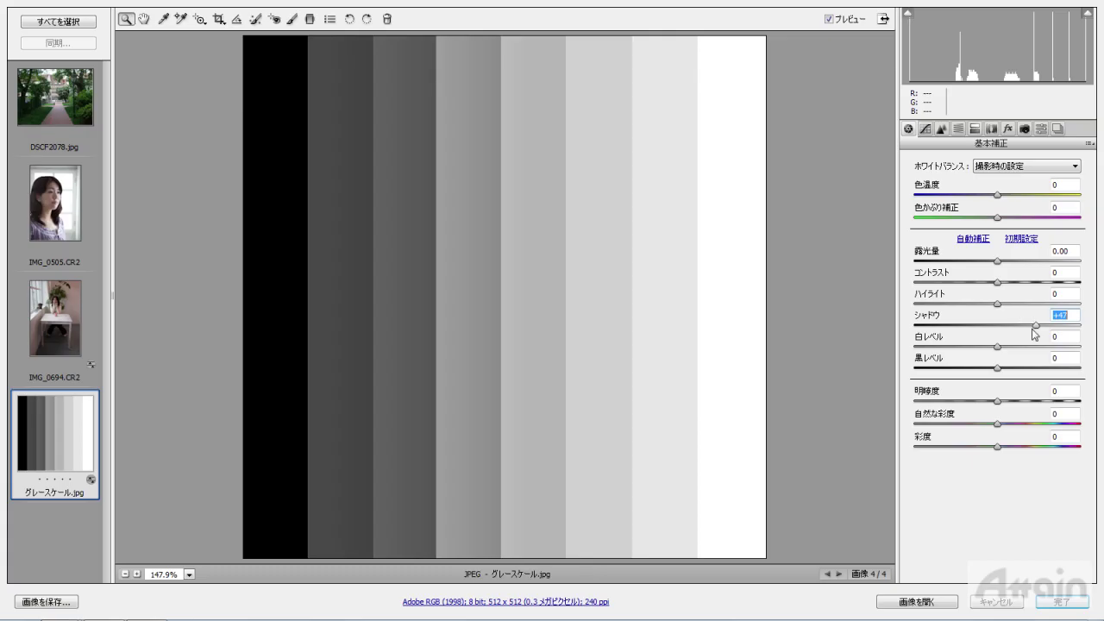
{"action": "mouse_move", "coordinate": [1032, 325]}
{"action": "left_mouse_down"}
{"action": "mouse_move", "coordinate": [962, 331]}
{"action": "mouse_move", "coordinate": [1042, 330]}
{"action": "left_mouse_up"}
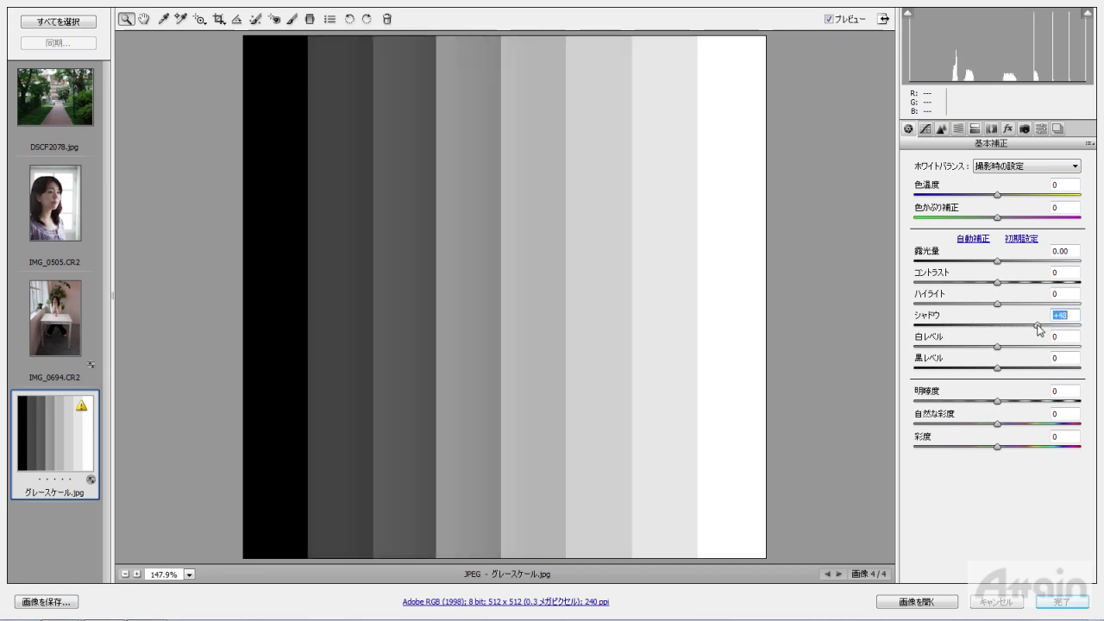
{"action": "double_click", "coordinate": [1042, 331]}
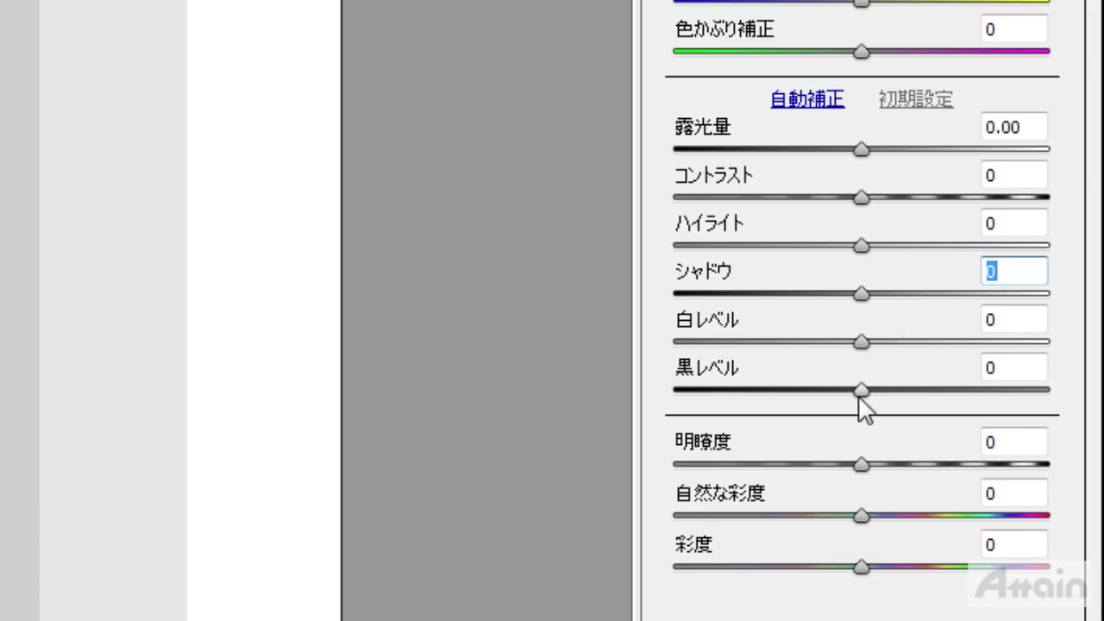
- Move Blacks down and up on the chart, reset it to 0, and return to IMG_0694
{"action": "left_click_drag", "start_coordinate": [998, 368], "coordinate": [952, 368]}
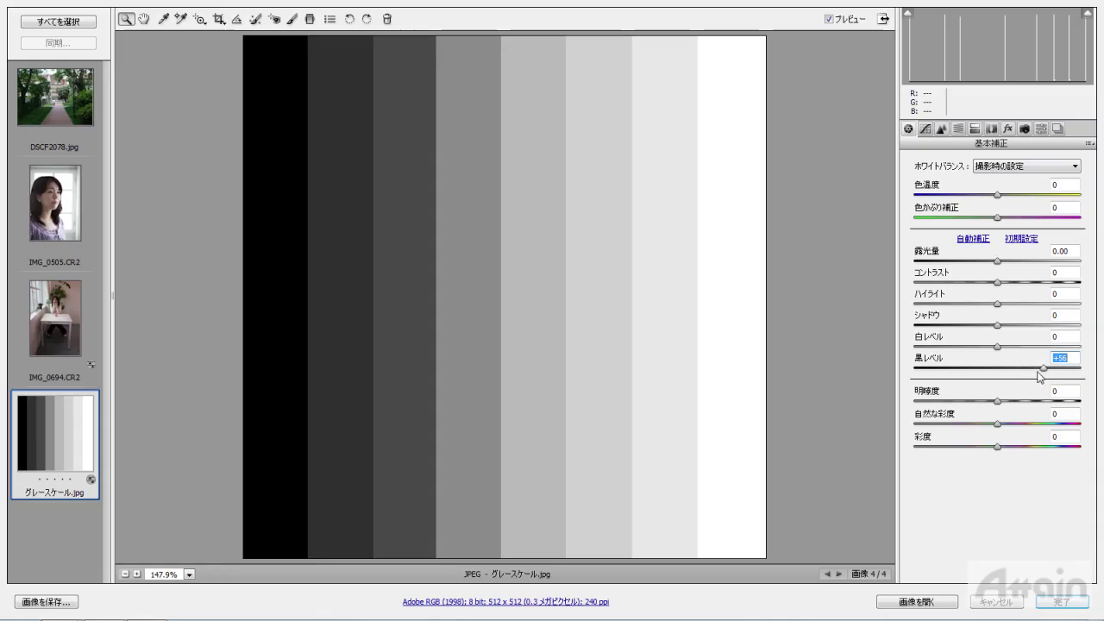
{"action": "mouse_move", "coordinate": [1039, 377]}
{"action": "left_mouse_down"}
{"action": "mouse_move", "coordinate": [1070, 368]}
{"action": "mouse_move", "coordinate": [1060, 365]}
{"action": "left_mouse_up"}
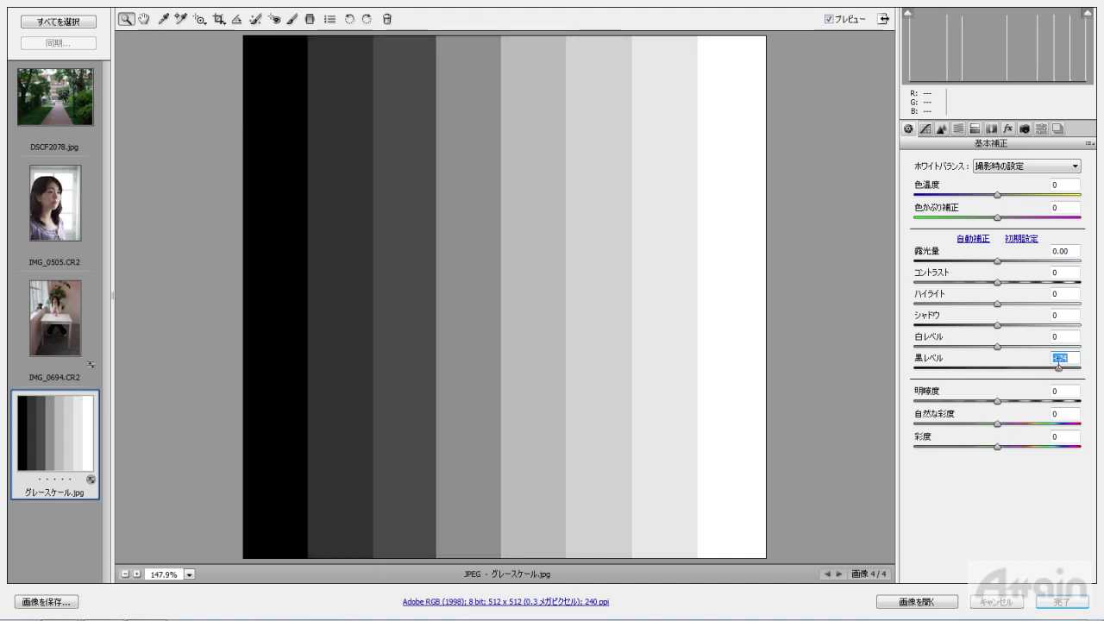
{"action": "double_click", "coordinate": [1060, 368]}
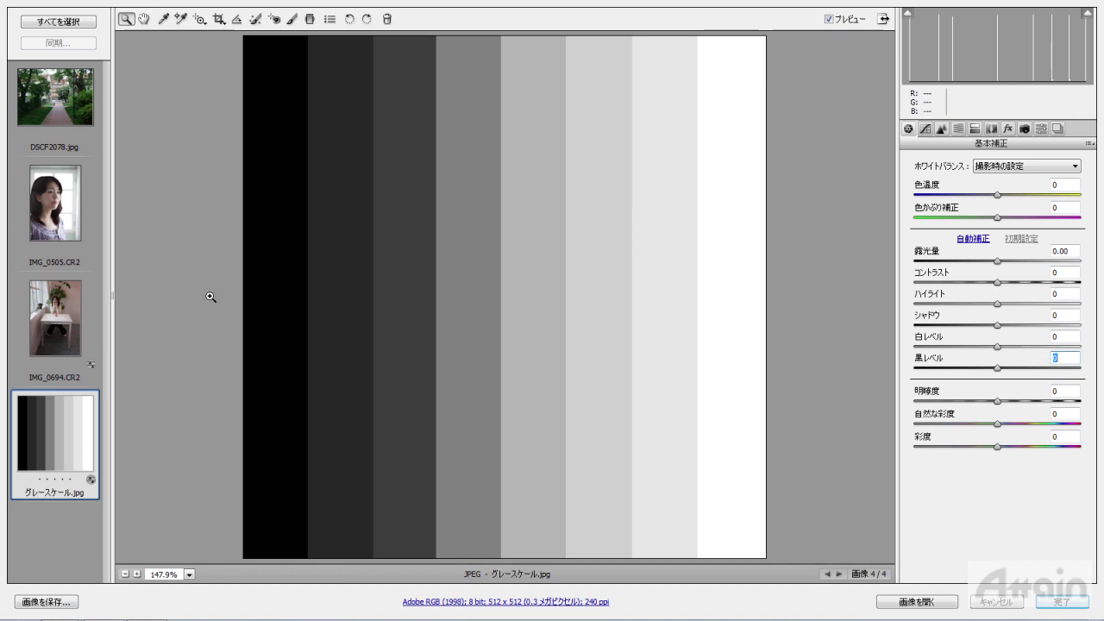
{"action": "left_click", "coordinate": [80, 321]}
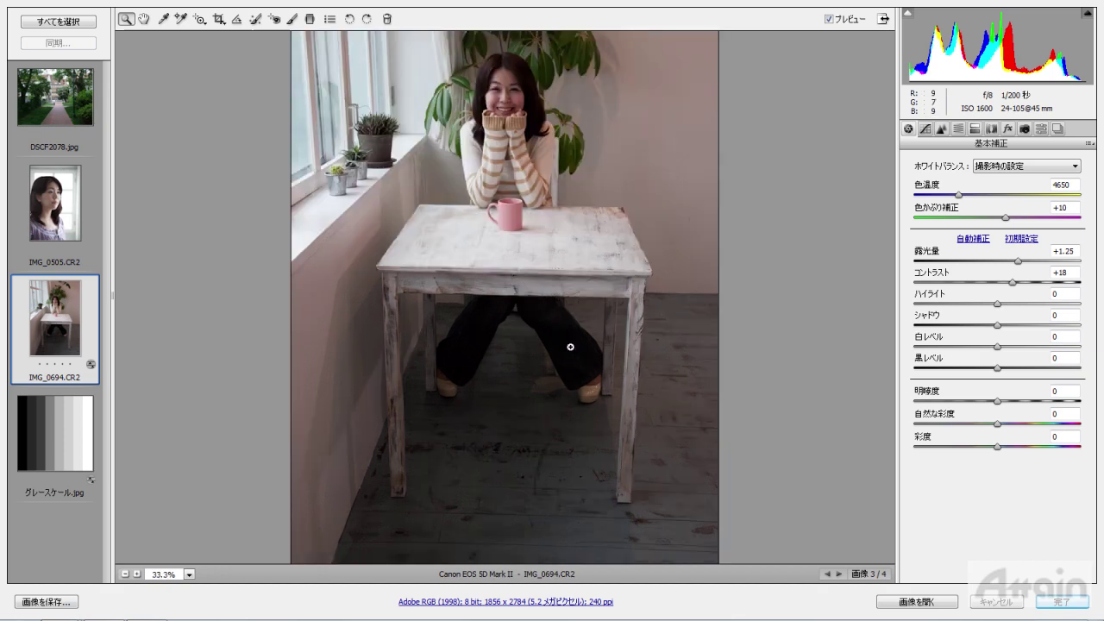
- Zoom the table photo to 50%, centre her face, and raise Highlights and Shadows to +50
{"action": "left_click", "coordinate": [570, 347]}
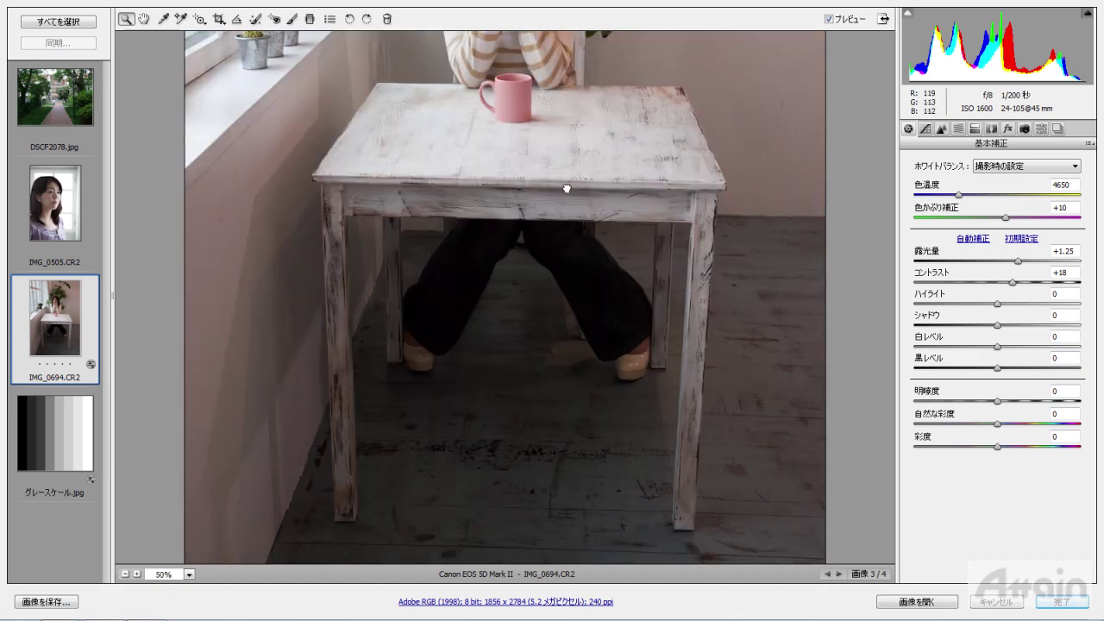
{"action": "left_click_drag", "start_coordinate": [566, 188], "coordinate": [567, 365]}
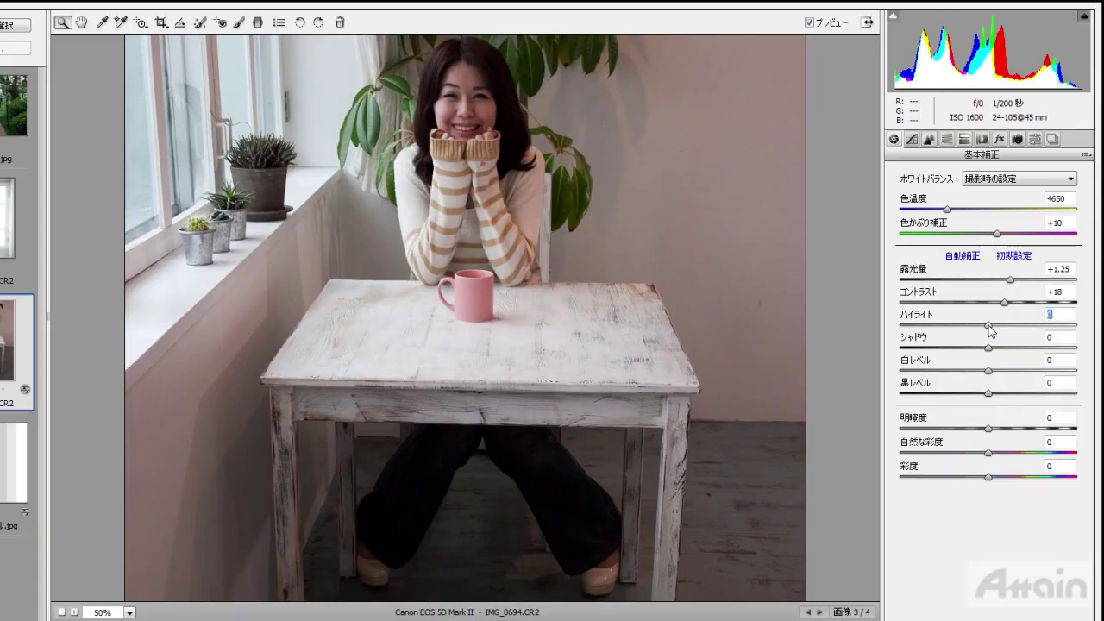
{"action": "mouse_move", "coordinate": [989, 327]}
{"action": "left_mouse_down"}
{"action": "mouse_move", "coordinate": [1032, 328]}
{"action": "mouse_move", "coordinate": [995, 352]}
{"action": "mouse_move", "coordinate": [1036, 352]}
{"action": "left_mouse_up"}
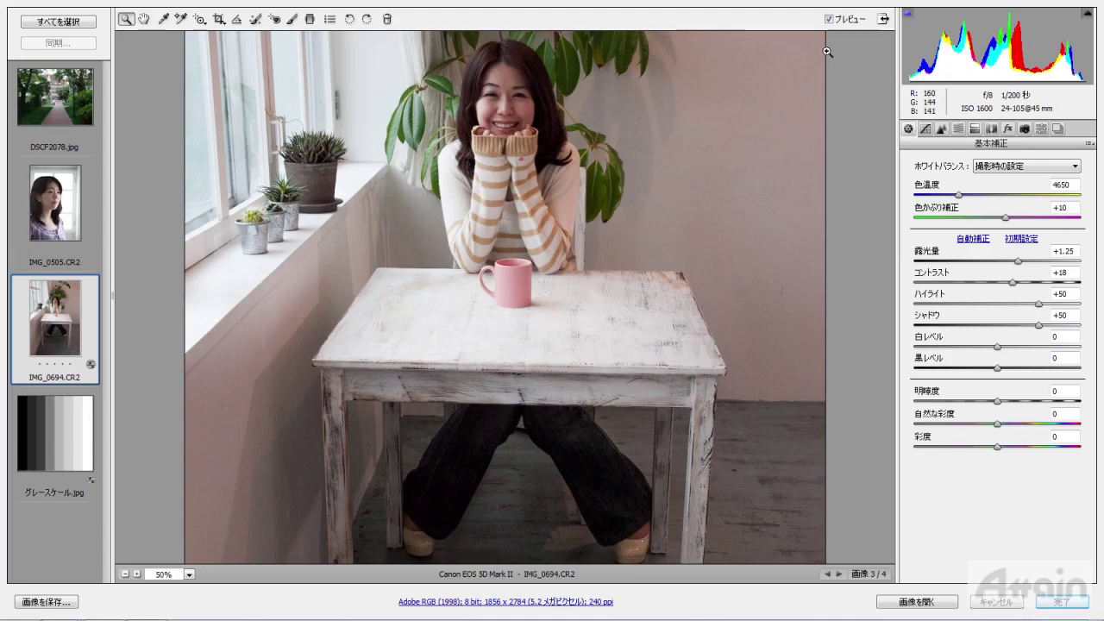
- Toggle Preview to compare adjusted and original, then switch to DSCF2078.jpg
{"action": "left_click", "coordinate": [830, 19]}
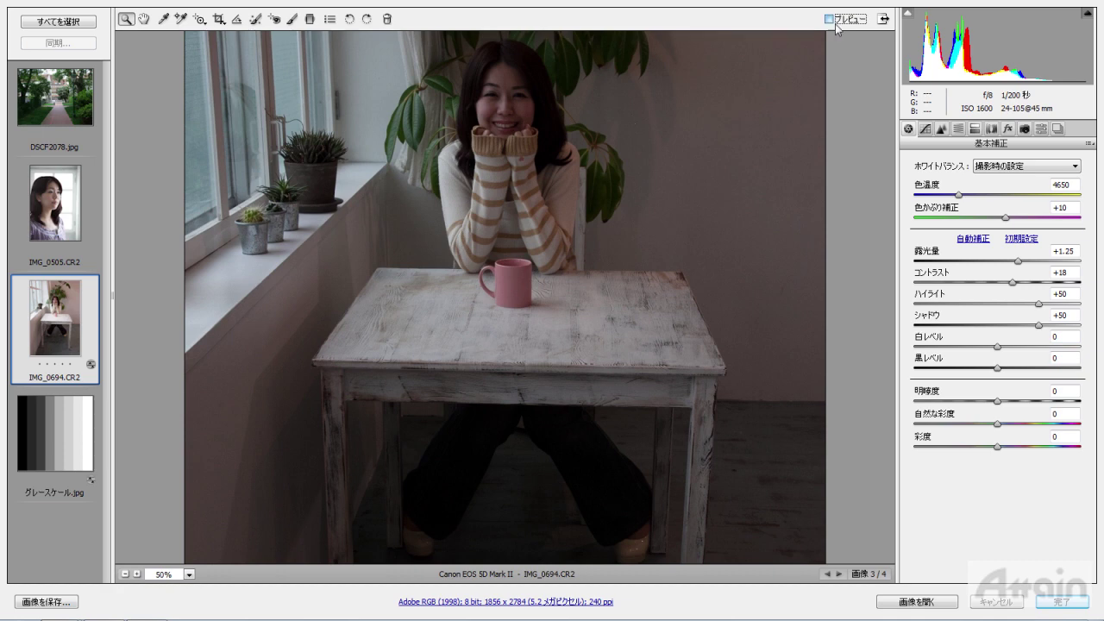
{"action": "left_click", "coordinate": [830, 19]}
{"action": "left_click", "coordinate": [830, 19]}
{"action": "left_click", "coordinate": [829, 19]}
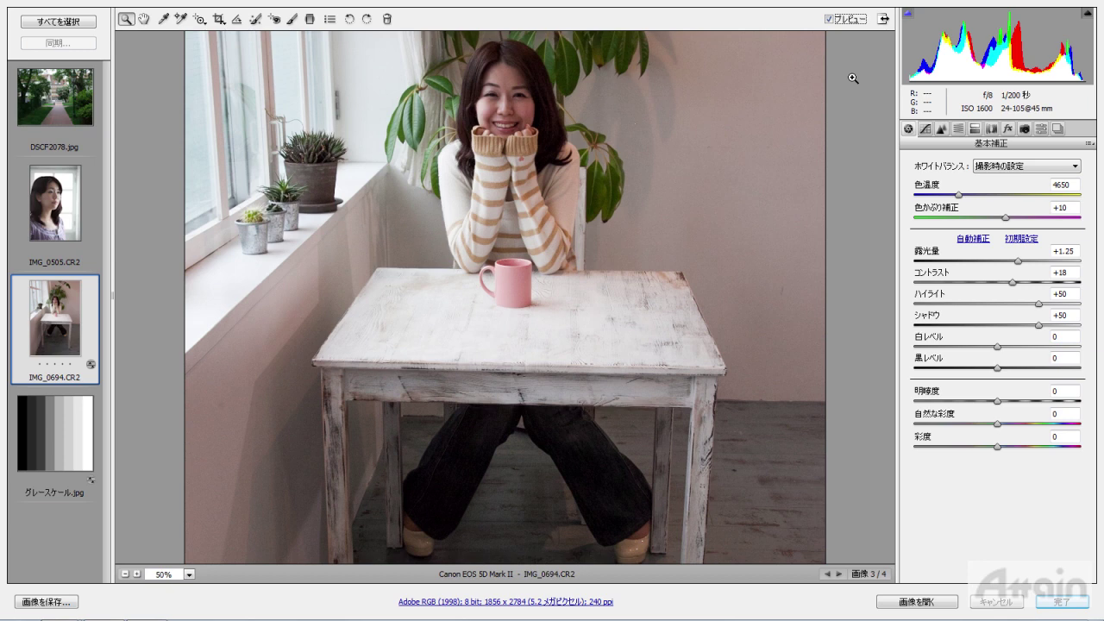
{"action": "left_click", "coordinate": [82, 112]}
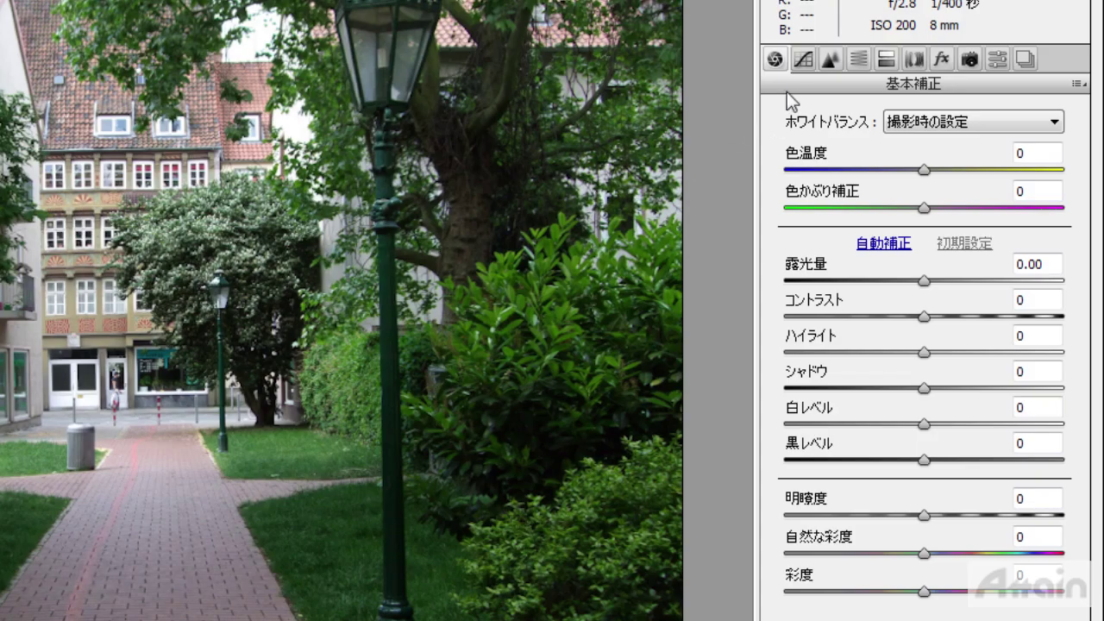
- Build an S-shaped RGB point curve on DSCF2078, lifting 189→204 and lowering 67→59
{"action": "left_click", "coordinate": [924, 131]}
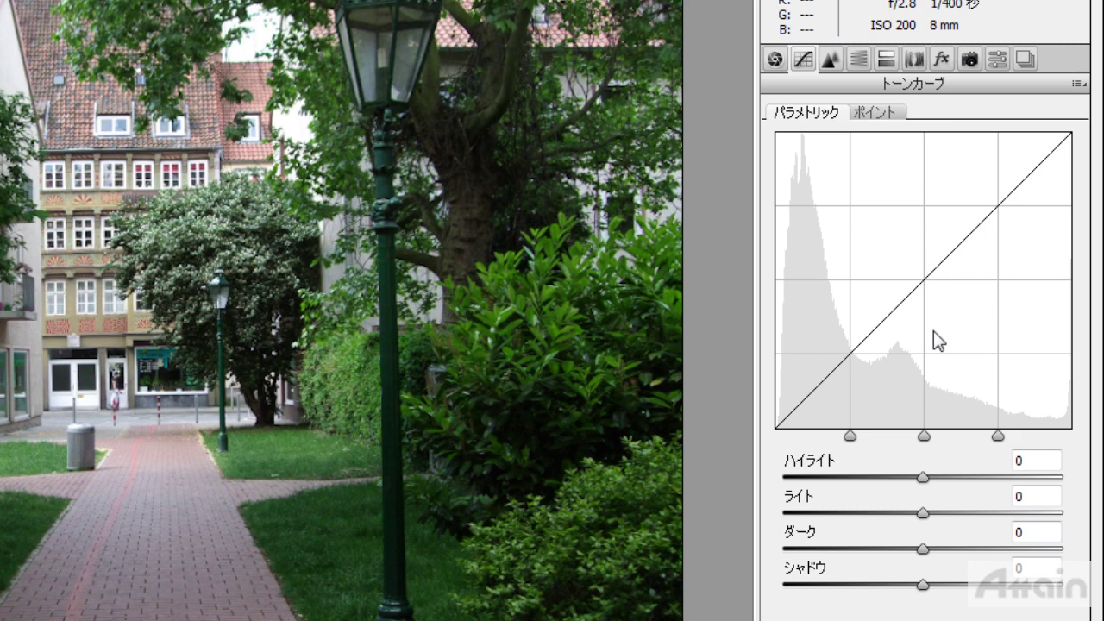
{"action": "left_click", "coordinate": [881, 114]}
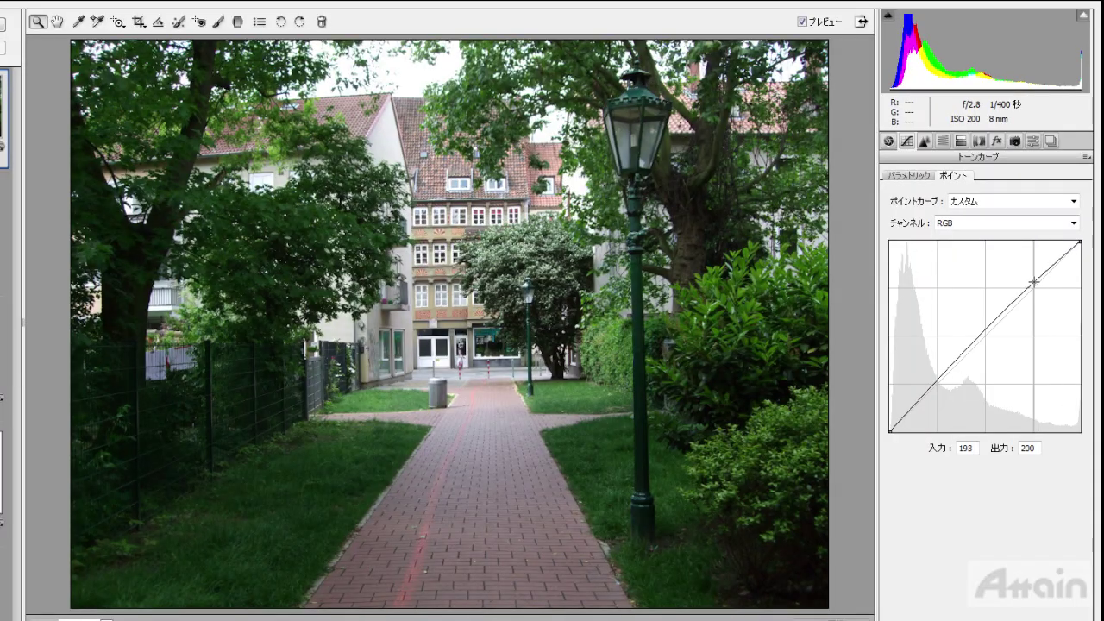
{"action": "left_click_drag", "start_coordinate": [1039, 284], "coordinate": [1031, 280]}
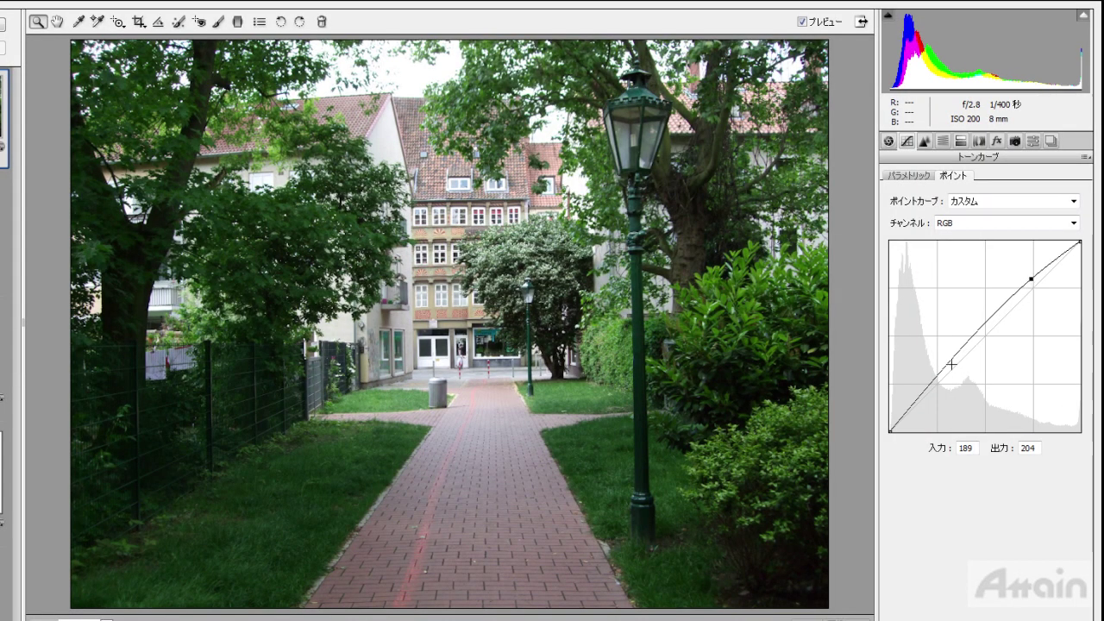
{"action": "left_click_drag", "start_coordinate": [939, 373], "coordinate": [940, 388]}
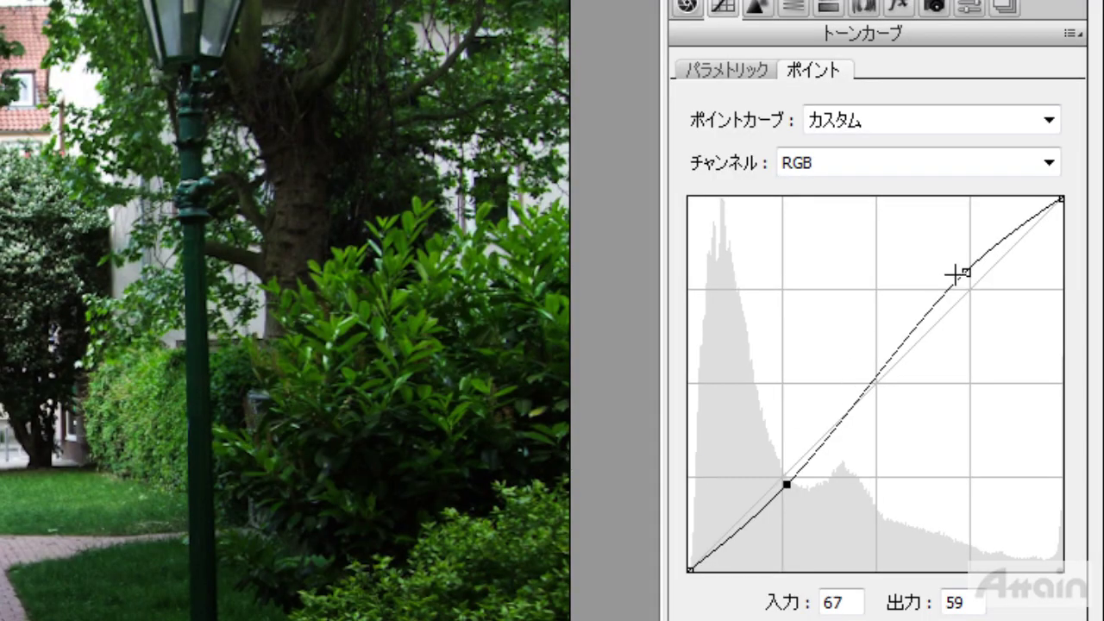
- Add a Green-channel curve point raising 62→76 to tint the street photo green
{"action": "left_click", "coordinate": [1049, 163]}
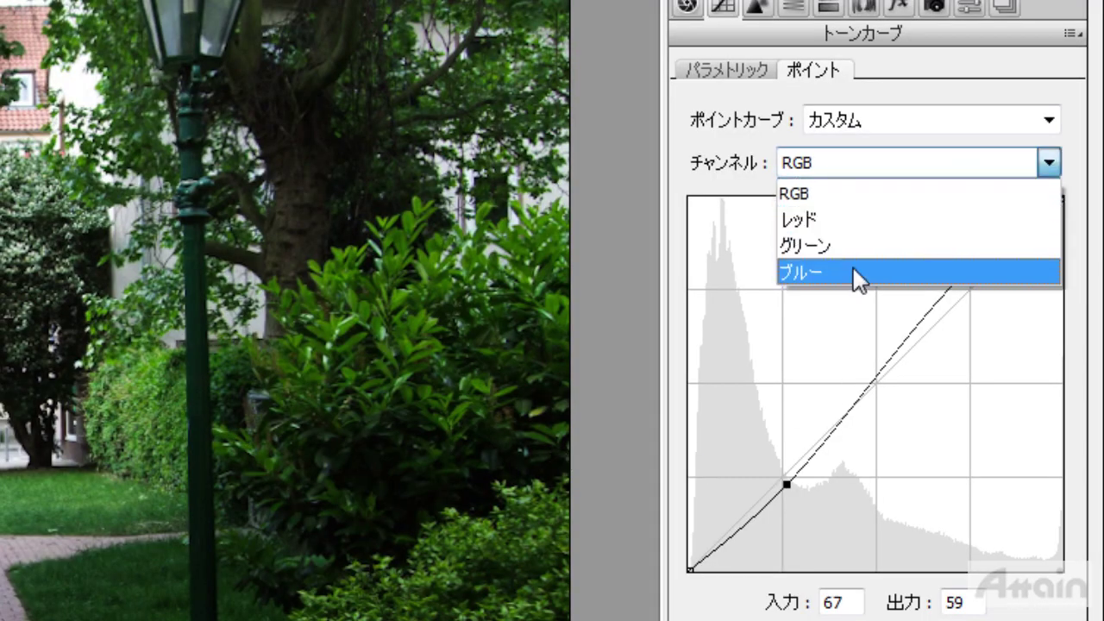
{"action": "left_click", "coordinate": [835, 247]}
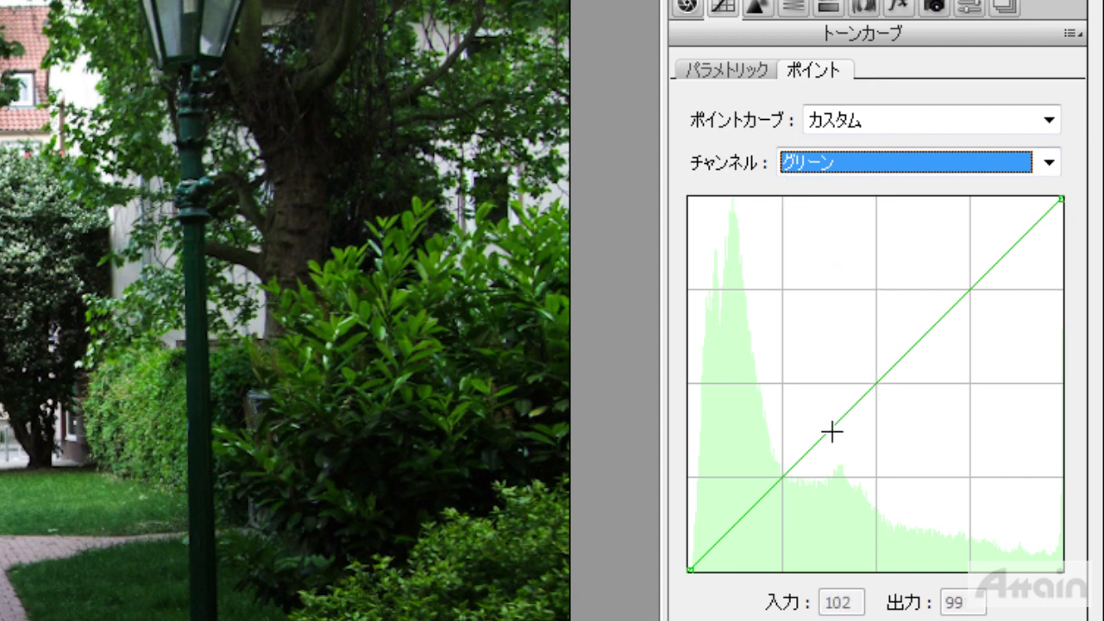
{"action": "left_click", "coordinate": [809, 448]}
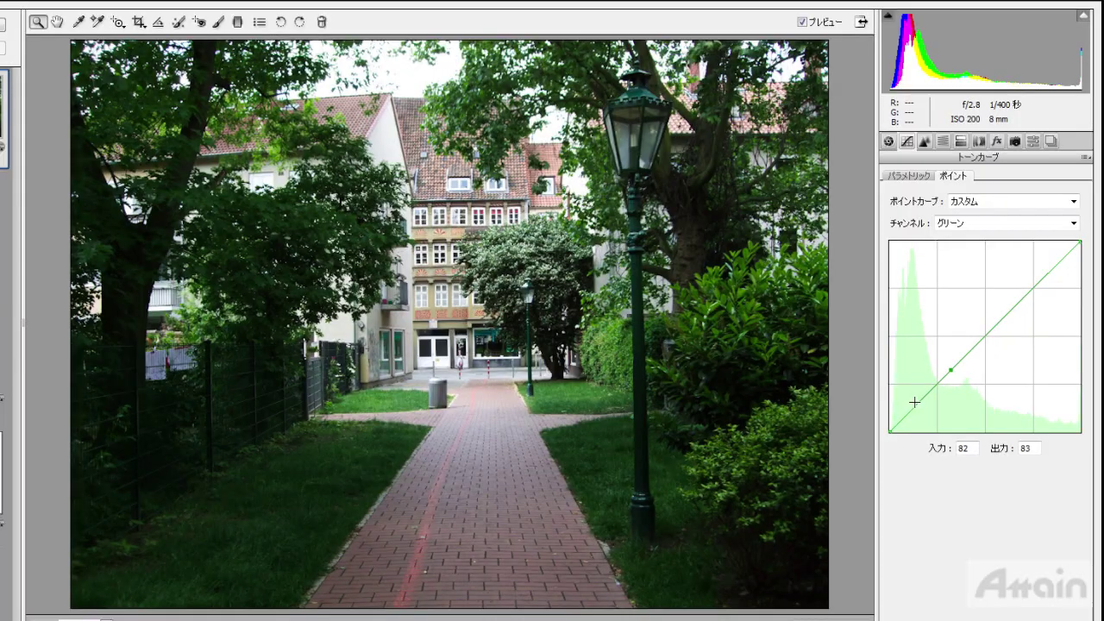
{"action": "mouse_move", "coordinate": [915, 402]}
{"action": "left_mouse_down"}
{"action": "mouse_move", "coordinate": [946, 370]}
{"action": "mouse_move", "coordinate": [909, 398]}
{"action": "mouse_move", "coordinate": [936, 376]}
{"action": "left_mouse_up"}
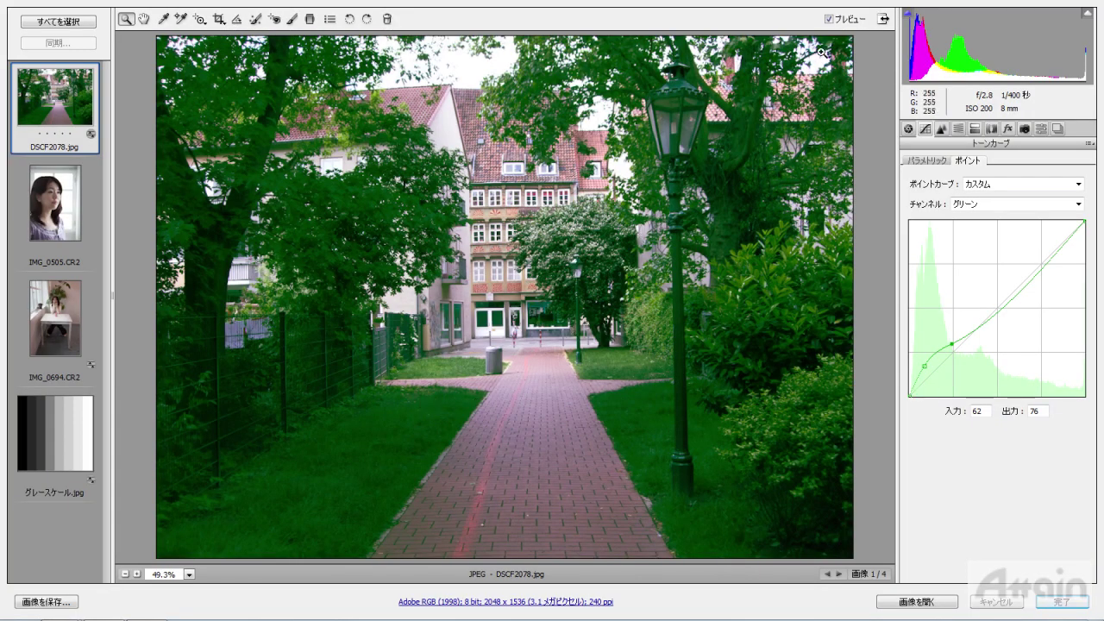
- Toggle Preview to compare the green tint, then switch to the IMG_0505.CR2 portrait
{"action": "double_click", "coordinate": [829, 19]}
{"action": "left_click", "coordinate": [829, 19]}
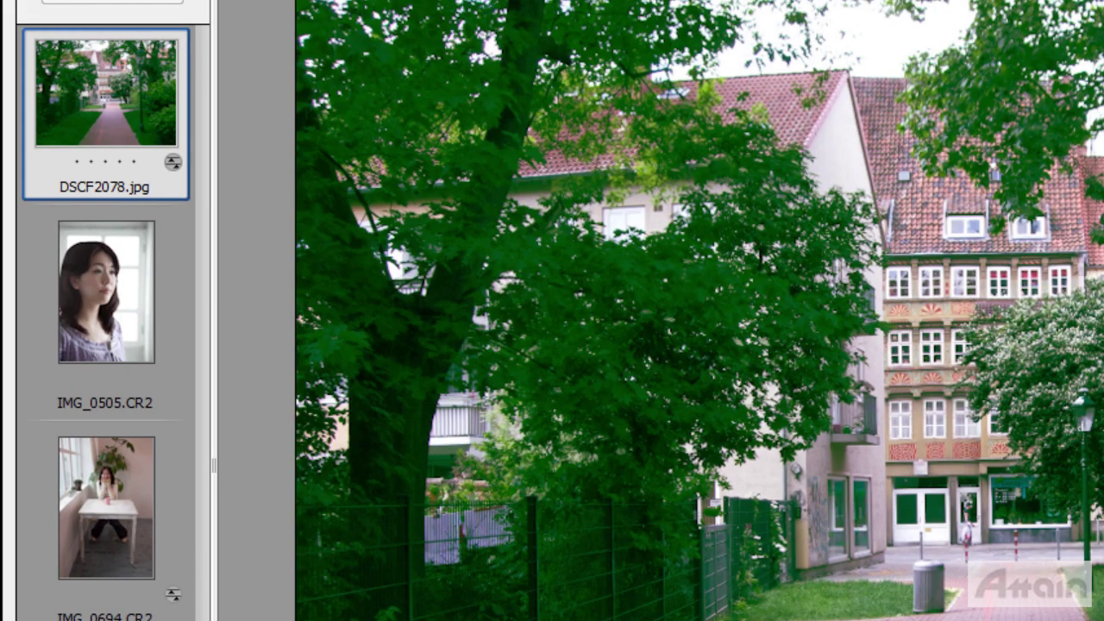
{"action": "left_click", "coordinate": [138, 302]}
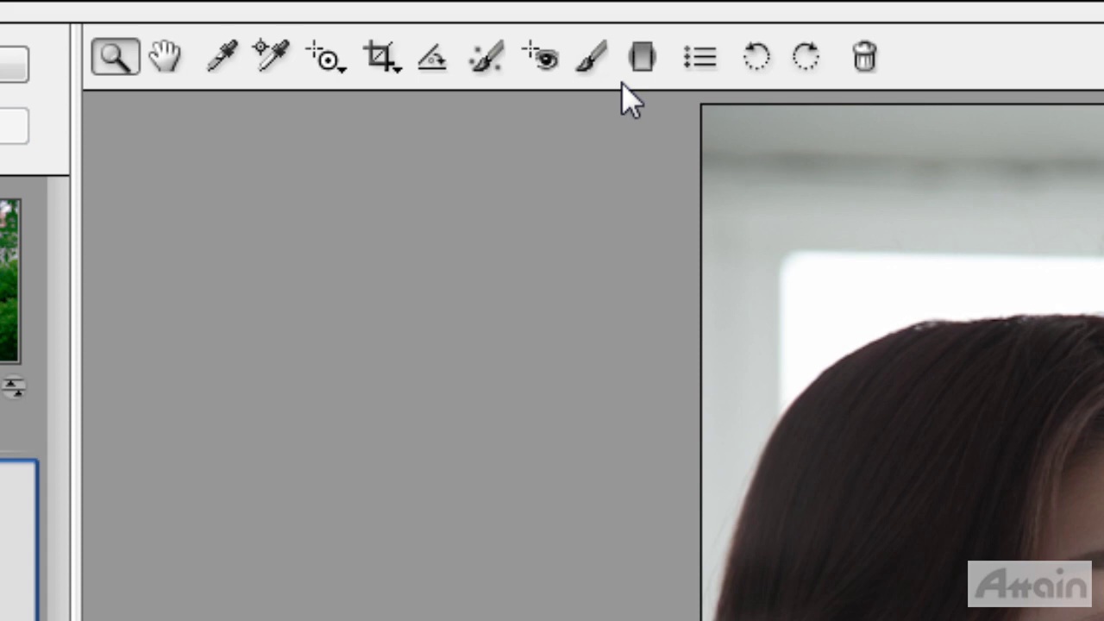
- Select the Adjustment Brush and zoom to 66.7% with the woman's face centred
{"action": "left_click", "coordinate": [293, 19]}
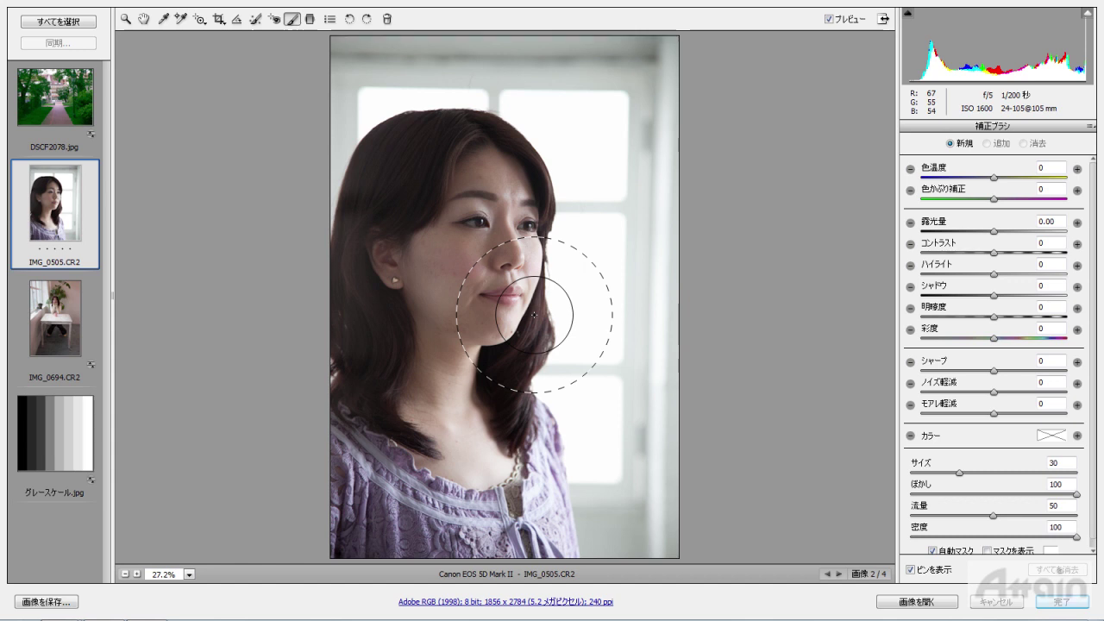
{"action": "key", "text": "ctrl+plus"}
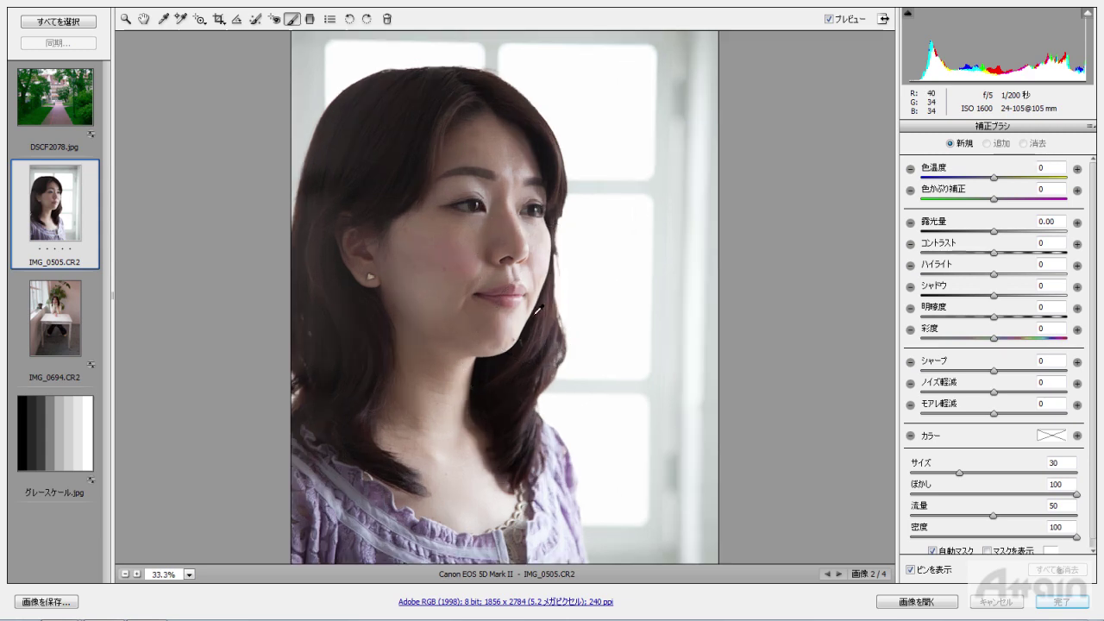
{"action": "key", "text": "ctrl+plus"}
{"action": "key", "text": "ctrl+plus"}
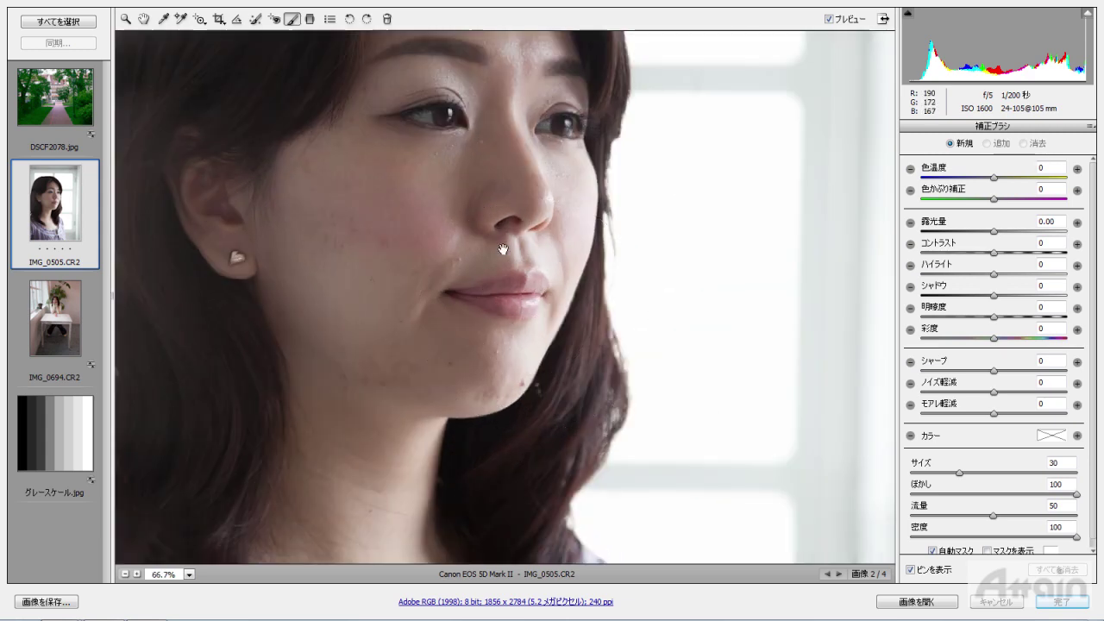
{"action": "left_click_drag", "start_coordinate": [518, 239], "coordinate": [601, 361]}
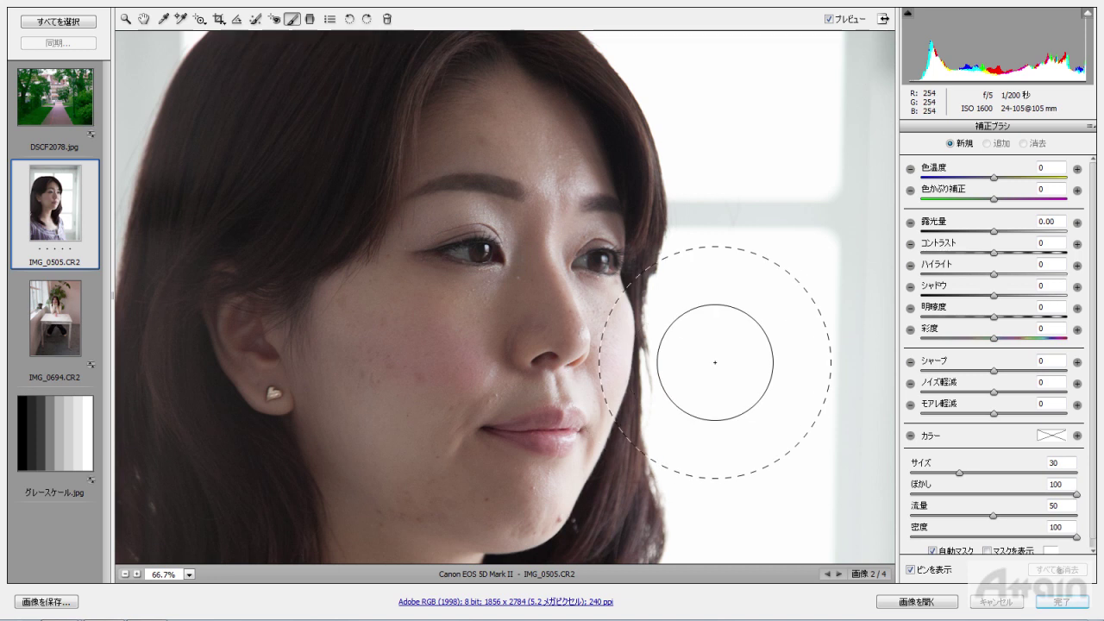
- Set the brush to size 18, feather 60 and Shadows +50
{"action": "key", "text": "bracketright"}
{"action": "key", "text": "bracketright"}
{"action": "key", "text": "bracketright"}
{"action": "key", "text": "bracketright"}
{"action": "key", "text": "bracketright"}
{"action": "key", "text": "bracketright"}
{"action": "key", "text": "bracketright"}
{"action": "key", "text": "bracketright"}
{"action": "key", "text": "bracketright"}
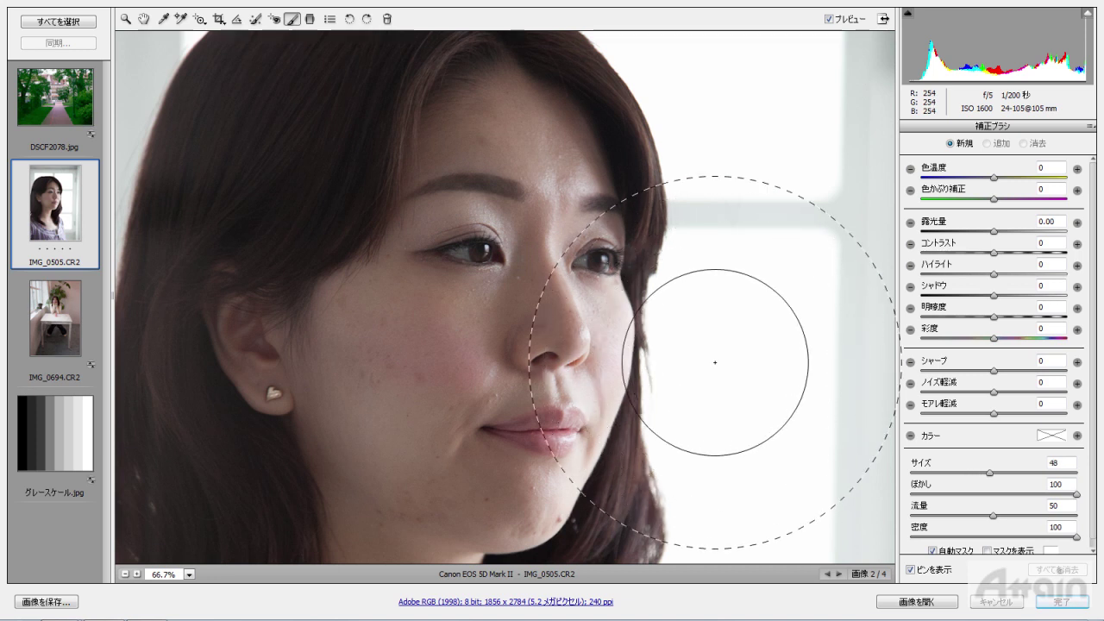
{"action": "key", "text": "bracketleft"}
{"action": "key", "text": "bracketleft"}
{"action": "key", "text": "bracketleft"}
{"action": "key", "text": "bracketleft"}
{"action": "key", "text": "bracketleft"}
{"action": "key", "text": "bracketleft"}
{"action": "key", "text": "bracketleft"}
{"action": "key", "text": "bracketleft"}
{"action": "key", "text": "bracketleft"}
{"action": "key", "text": "bracketleft"}
{"action": "key", "text": "bracketleft"}
{"action": "key", "text": "bracketleft"}
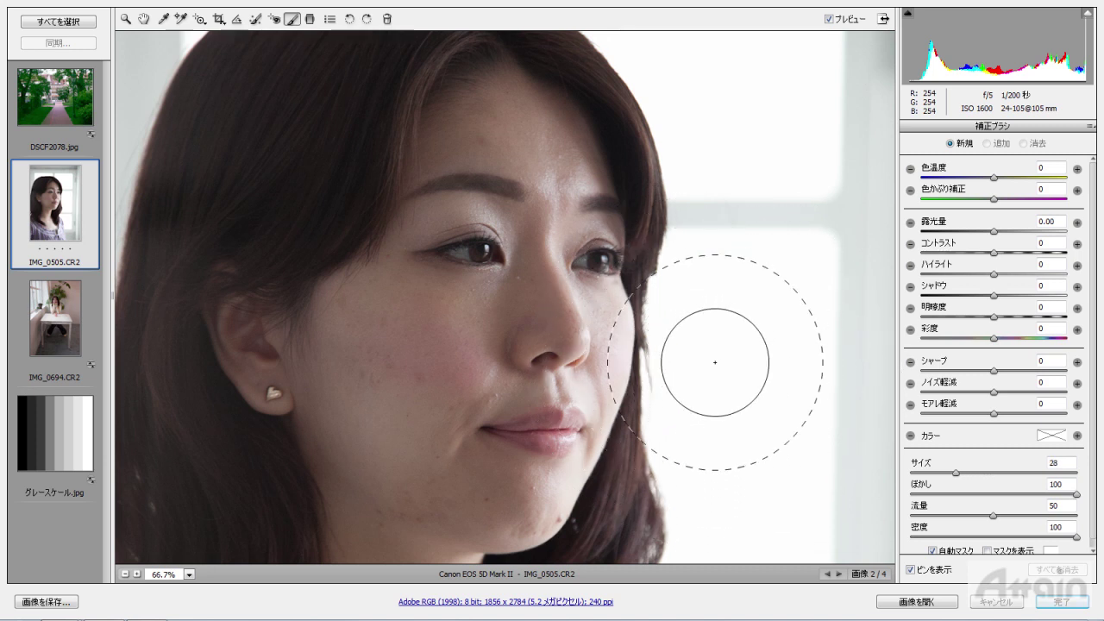
{"action": "key", "text": "bracketleft"}
{"action": "key", "text": "bracketleft"}
{"action": "key", "text": "bracketleft"}
{"action": "key", "text": "bracketleft"}
{"action": "key", "text": "bracketleft"}
{"action": "key", "text": "bracketleft"}
{"action": "key", "text": "bracketleft"}
{"action": "key", "text": "bracketleft"}
{"action": "key", "text": "bracketleft"}
{"action": "key", "text": "bracketleft"}
{"action": "key", "text": "bracketleft"}
{"action": "key", "text": "bracketleft"}
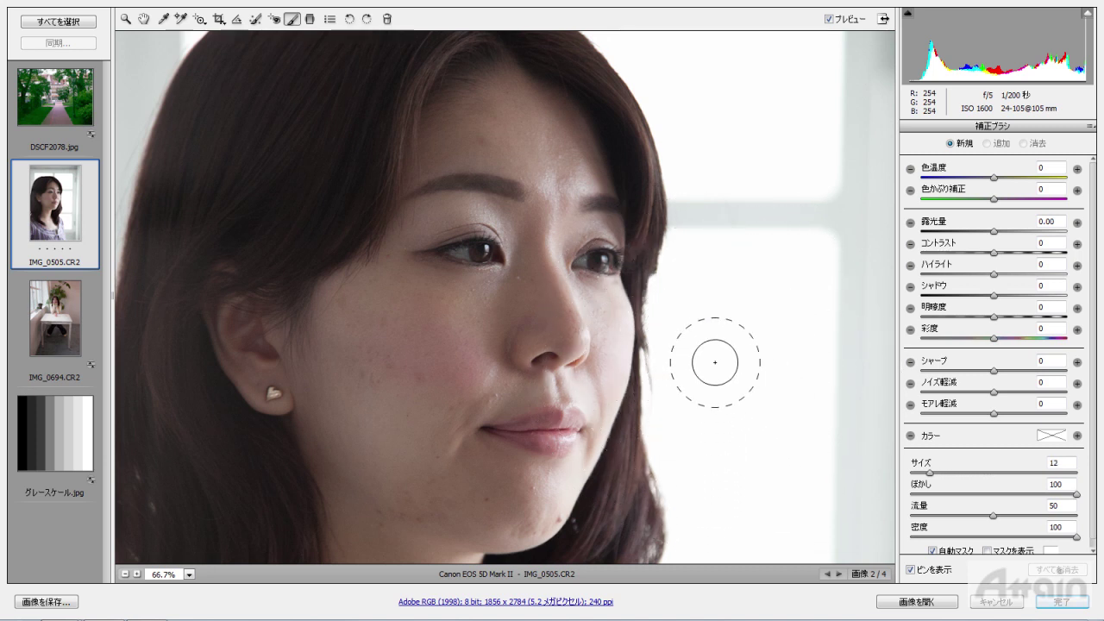
{"action": "key", "text": "bracketright"}
{"action": "key", "text": "bracketright"}
{"action": "key", "text": "bracketright"}
{"action": "key", "text": "bracketright"}
{"action": "key", "text": "bracketright"}
{"action": "key", "text": "bracketright"}
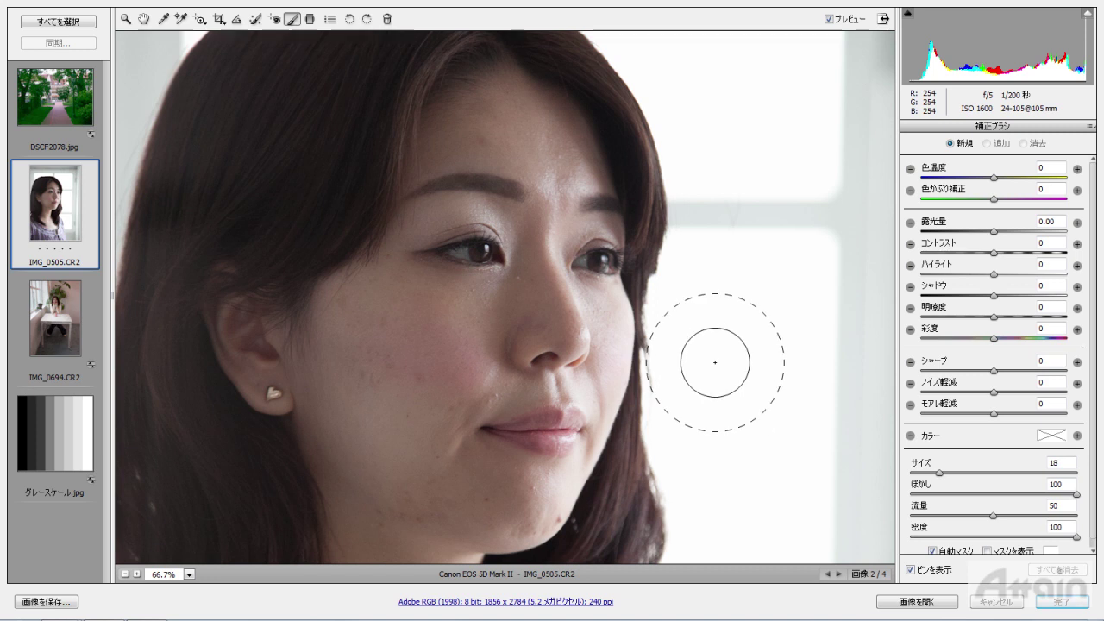
{"action": "key", "text": "shift+bracketleft"}
{"action": "key", "text": "shift+bracketleft"}
{"action": "key", "text": "shift+bracketleft"}
{"action": "key", "text": "shift+bracketleft"}
{"action": "key", "text": "shift+bracketleft"}
{"action": "key", "text": "shift+bracketleft"}
{"action": "key", "text": "shift+bracketleft"}
{"action": "key", "text": "shift+bracketleft"}
{"action": "key", "text": "shift+bracketleft"}
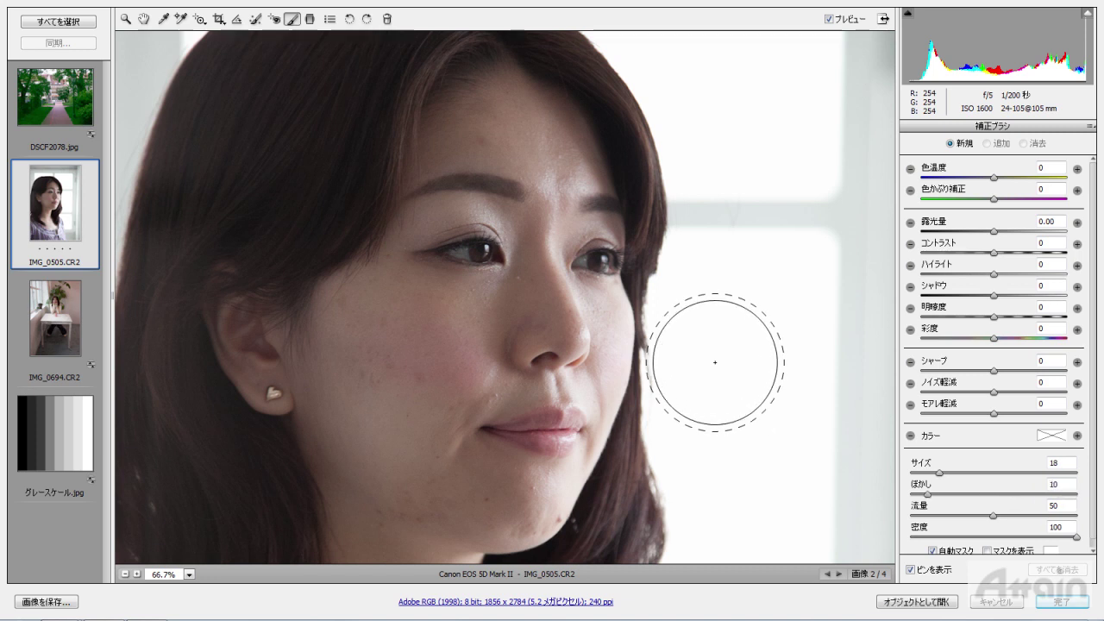
{"action": "key", "text": "shift+bracketright"}
{"action": "key", "text": "shift+bracketright"}
{"action": "key", "text": "shift+bracketright"}
{"action": "key", "text": "shift+bracketright"}
{"action": "key", "text": "shift+bracketright"}
{"action": "key", "text": "shift+bracketright"}
{"action": "key", "text": "shift+bracketright"}
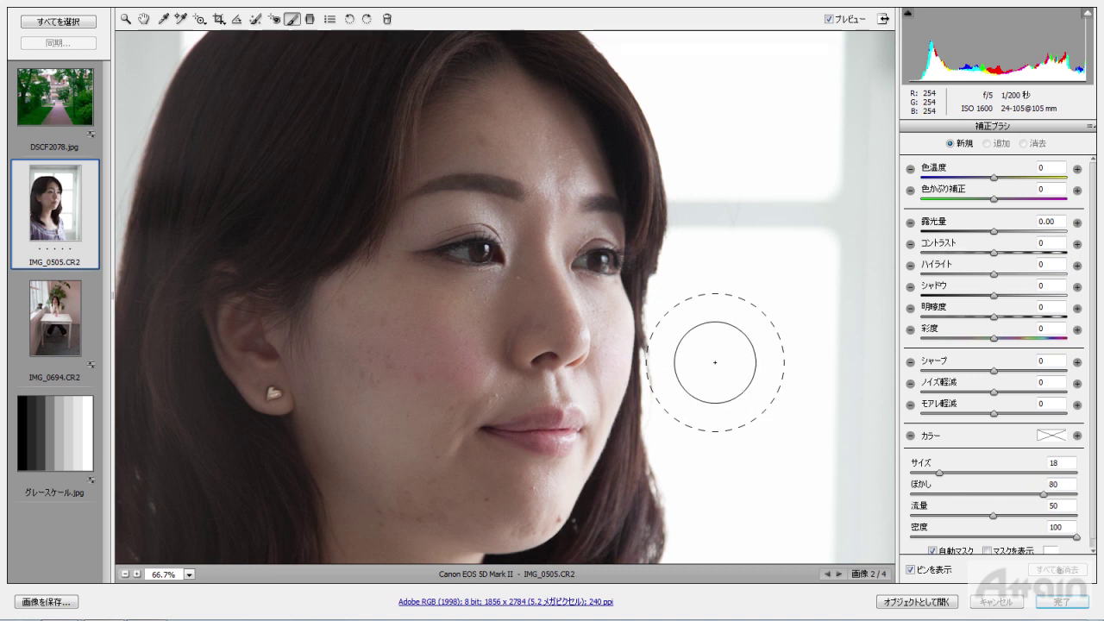
{"action": "key", "text": "shift+bracketleft"}
{"action": "key", "text": "shift+bracketleft"}
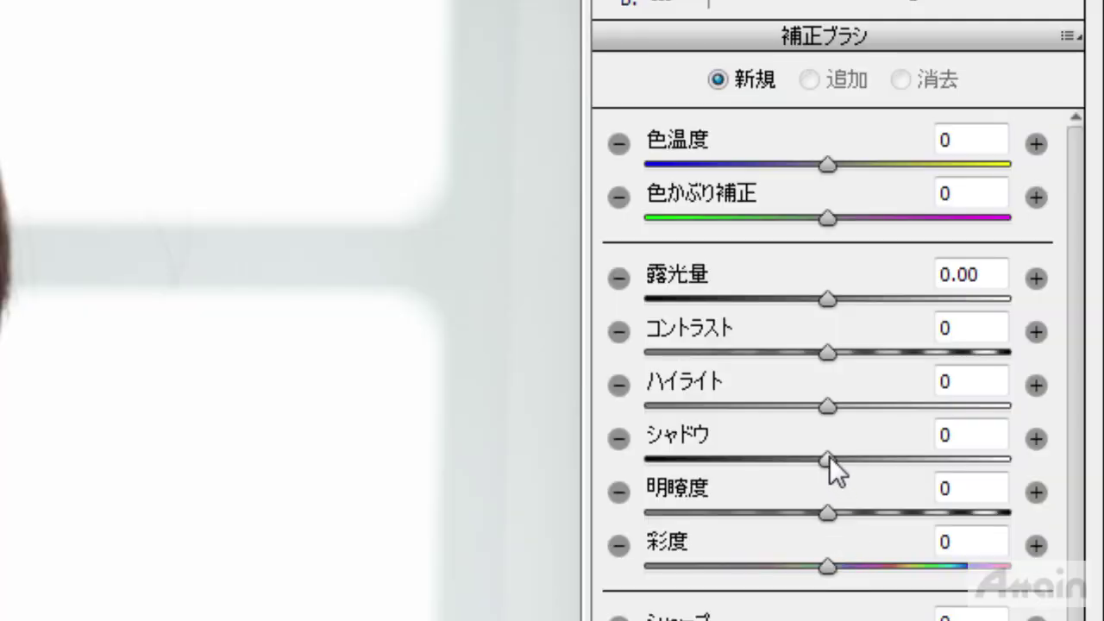
{"action": "left_click_drag", "start_coordinate": [829, 456], "coordinate": [918, 458]}
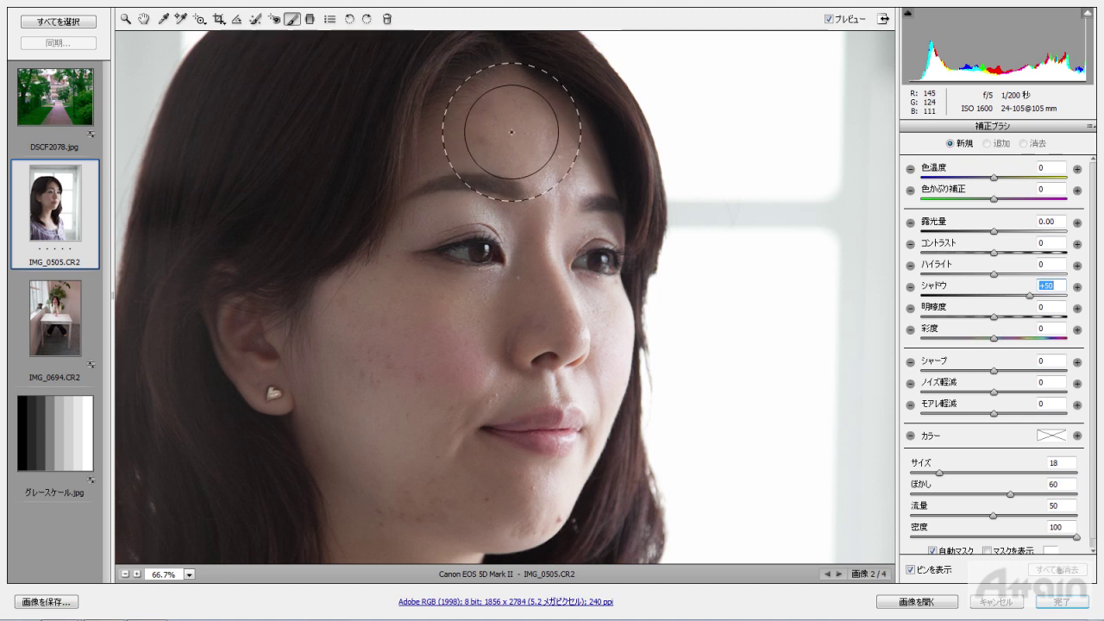
- Paint the shadows +50 brush over forehead, cheeks, nose and chin, comparing with Preview toggled
{"action": "left_click_drag", "start_coordinate": [506, 152], "coordinate": [517, 123]}
{"action": "mouse_move", "coordinate": [399, 332]}
{"action": "left_mouse_down"}
{"action": "mouse_move", "coordinate": [493, 316]}
{"action": "mouse_move", "coordinate": [548, 129]}
{"action": "mouse_move", "coordinate": [547, 473]}
{"action": "mouse_move", "coordinate": [353, 422]}
{"action": "left_mouse_up"}
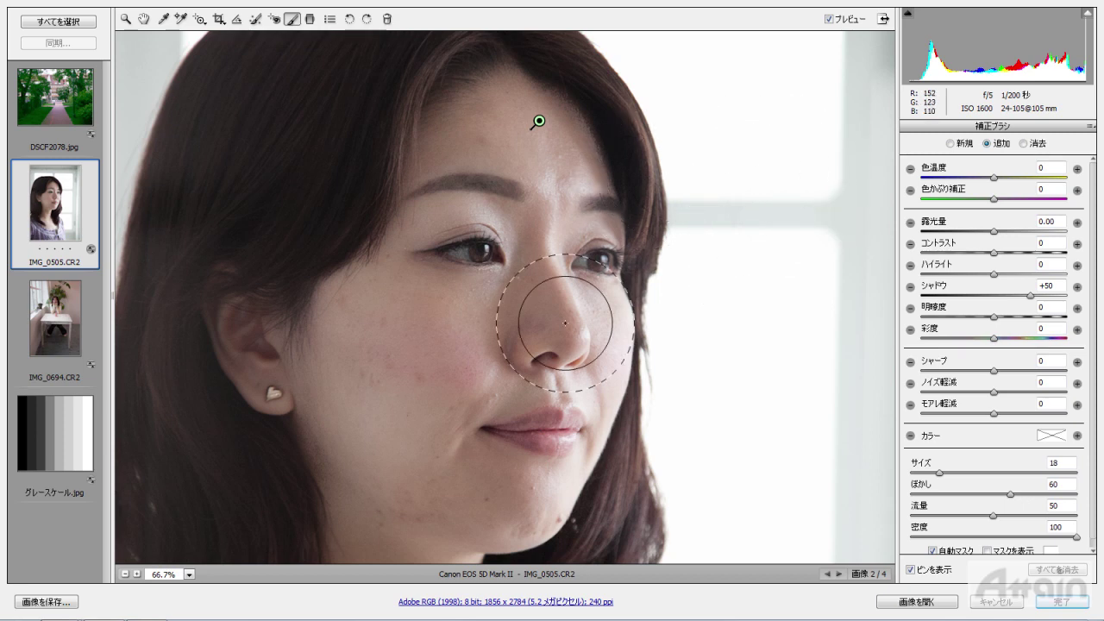
{"action": "left_click", "coordinate": [829, 19]}
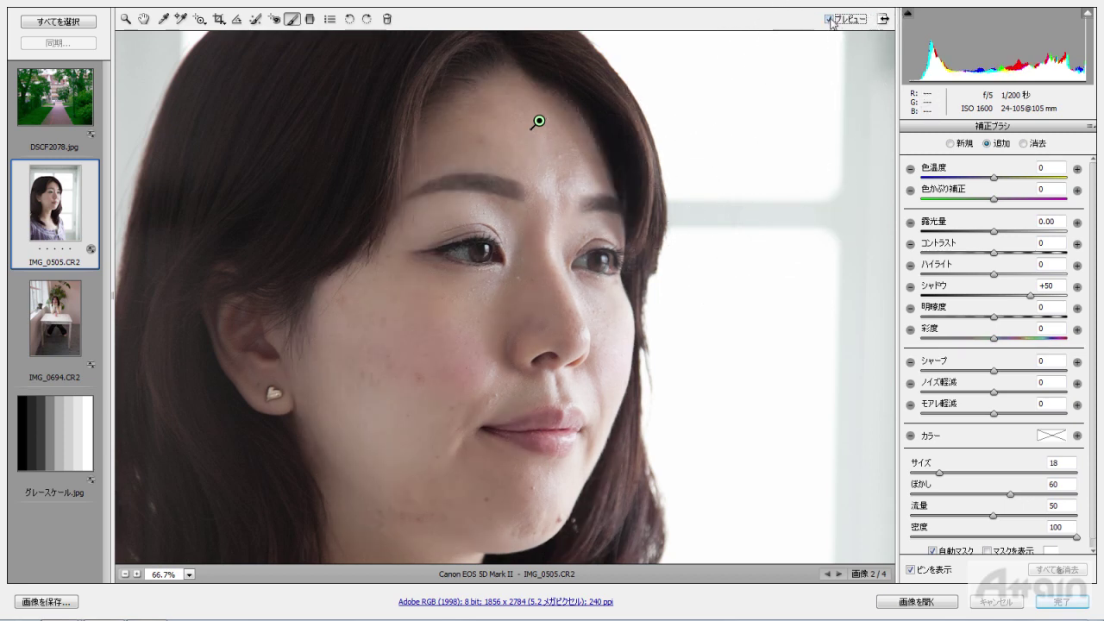
{"action": "left_click", "coordinate": [829, 19]}
{"action": "left_click", "coordinate": [829, 19]}
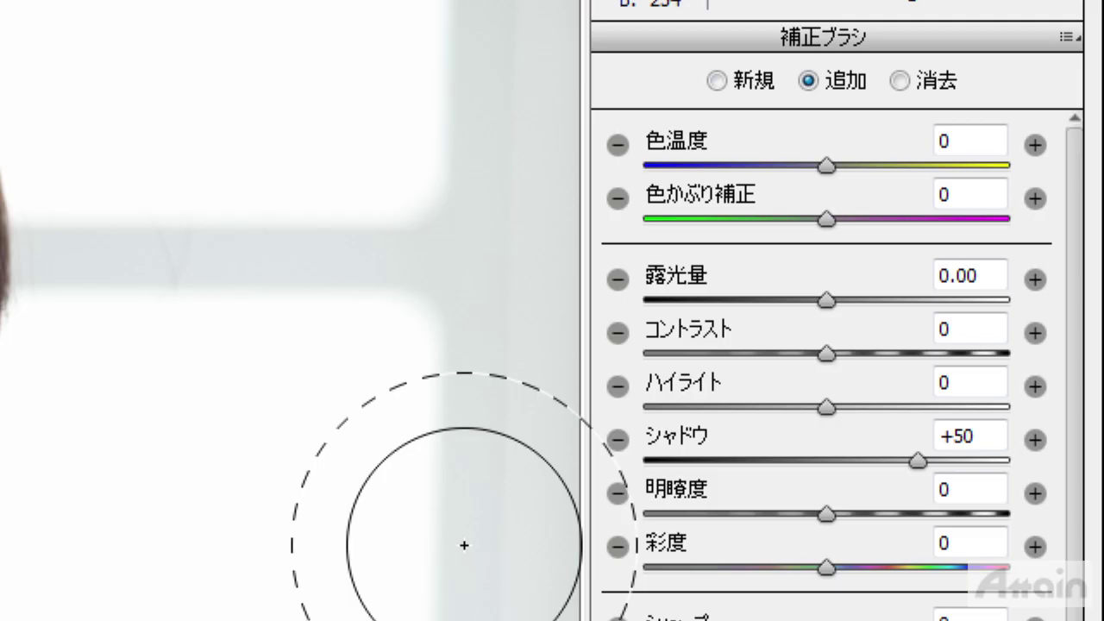
- Lower the brush Clarity to -70 to soften the skin, comparing before and after
{"action": "left_click", "coordinate": [992, 316]}
{"action": "left_click_drag", "start_coordinate": [994, 316], "coordinate": [941, 321]}
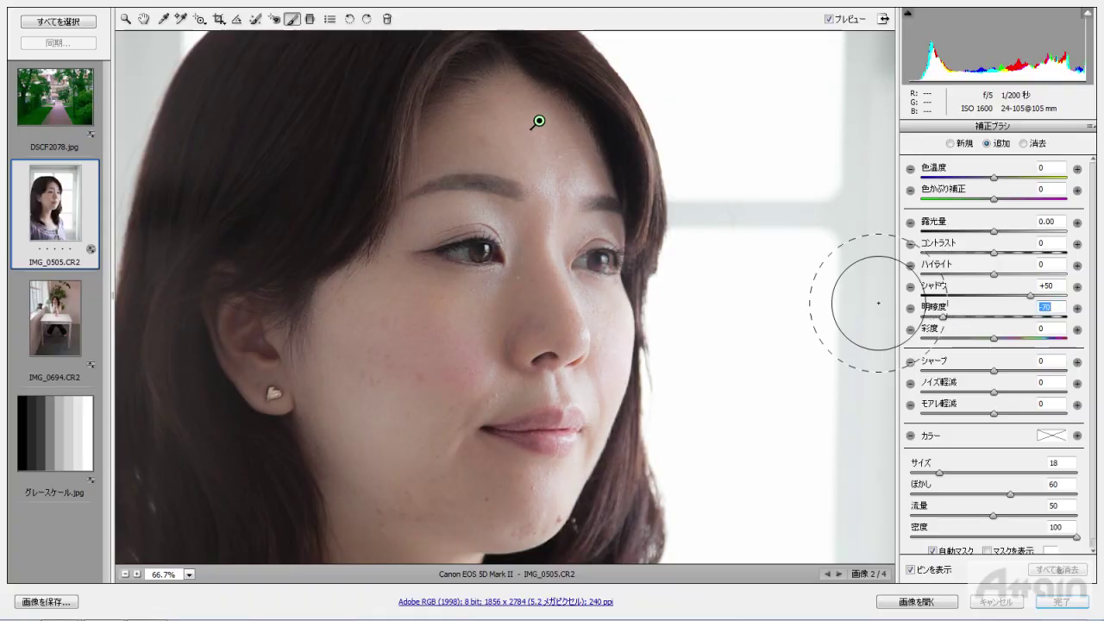
{"action": "left_click", "coordinate": [829, 19]}
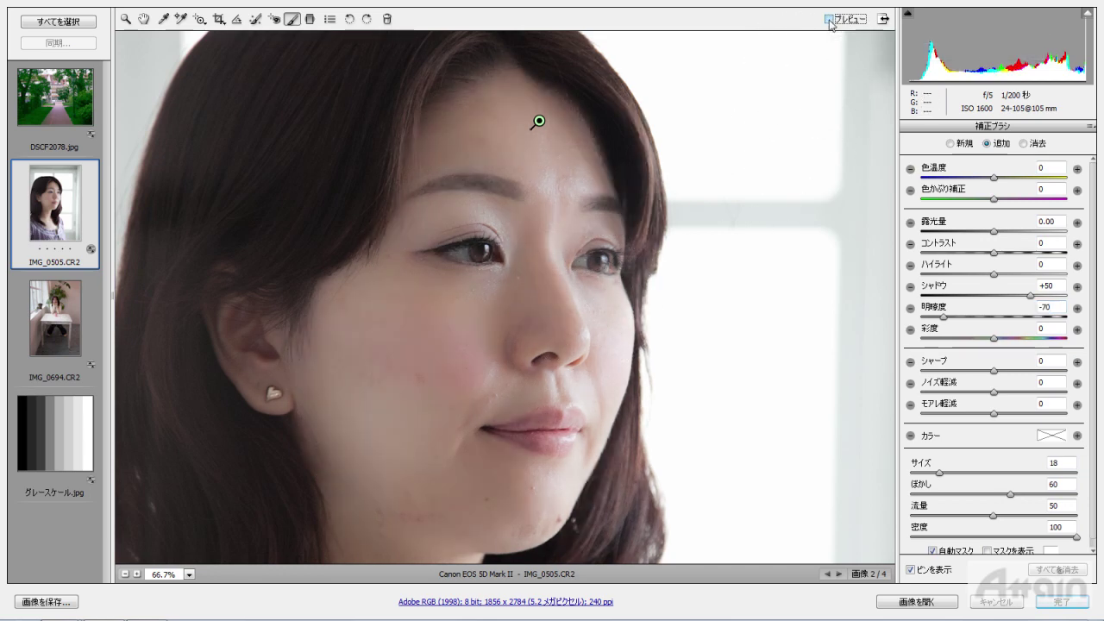
{"action": "left_click", "coordinate": [829, 19]}
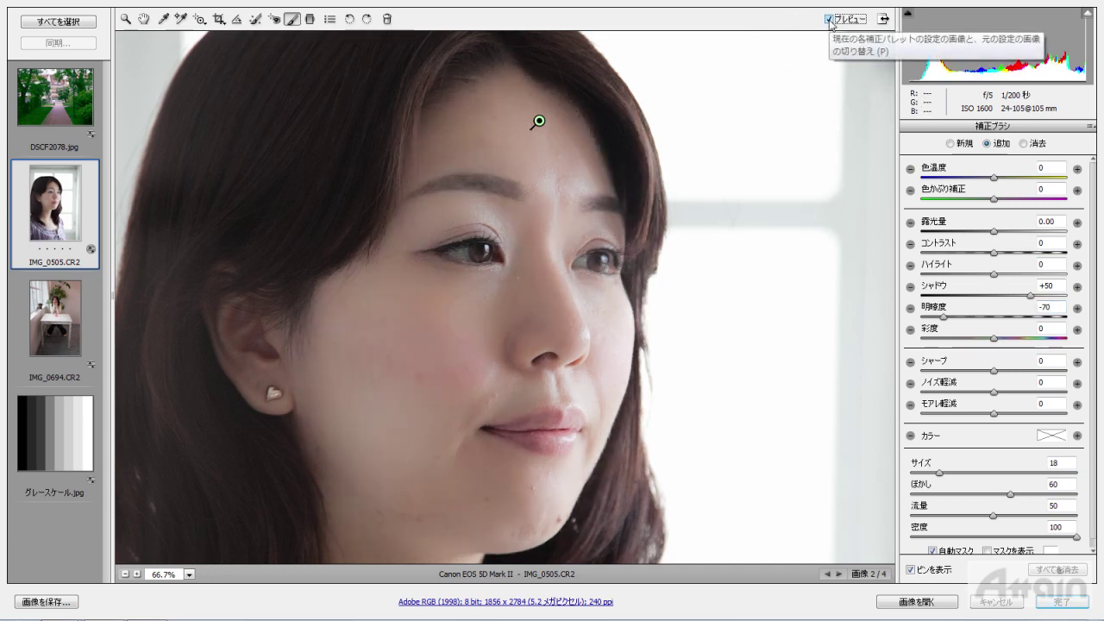